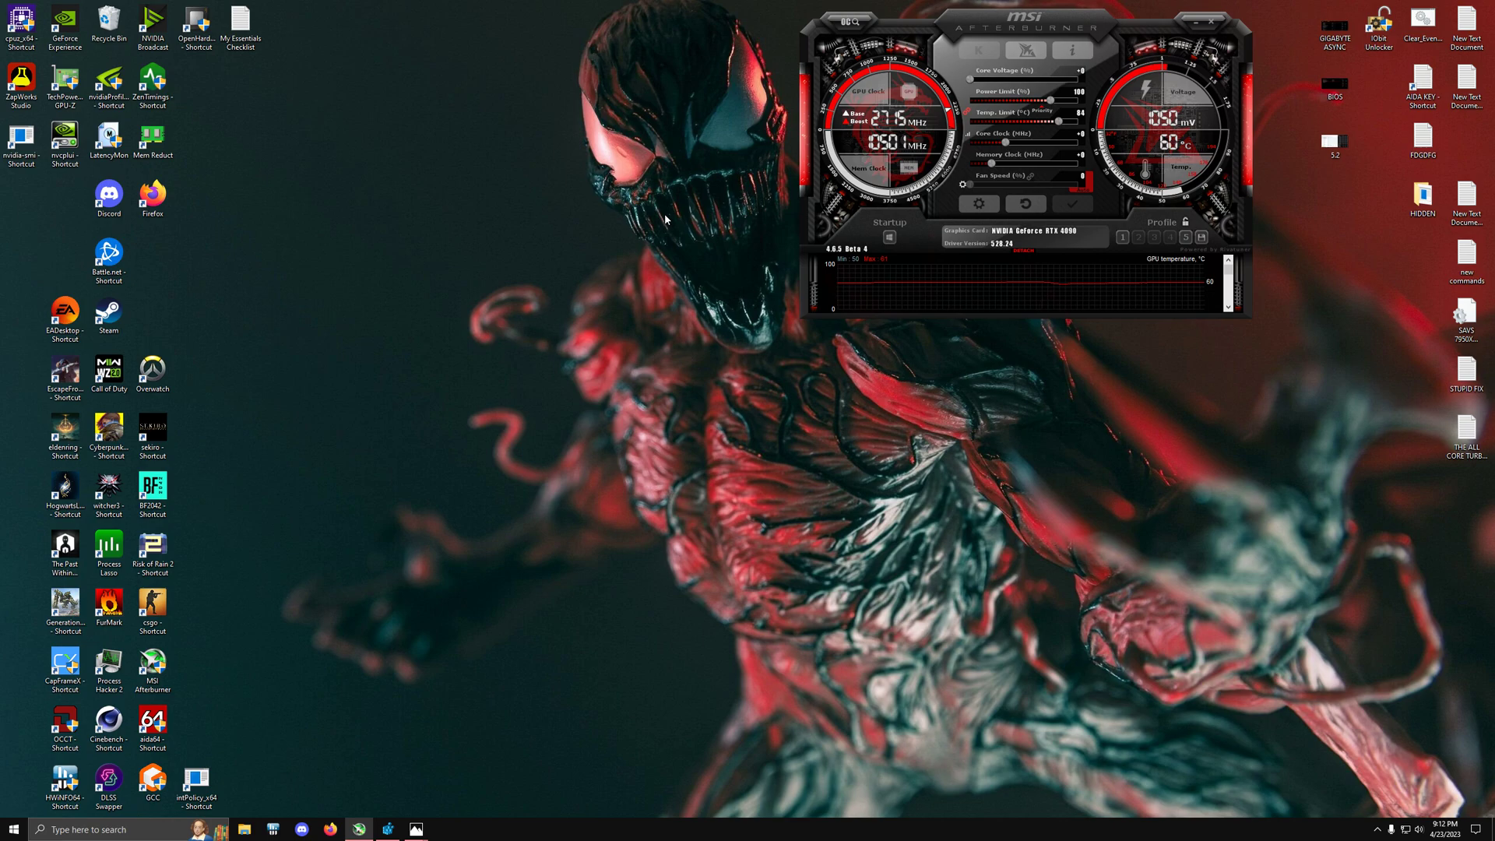
Step: Open Task Manager at the upper left, showing the CPU performance page for the Ryzen 9 7950X3D
right_click(514, 829)
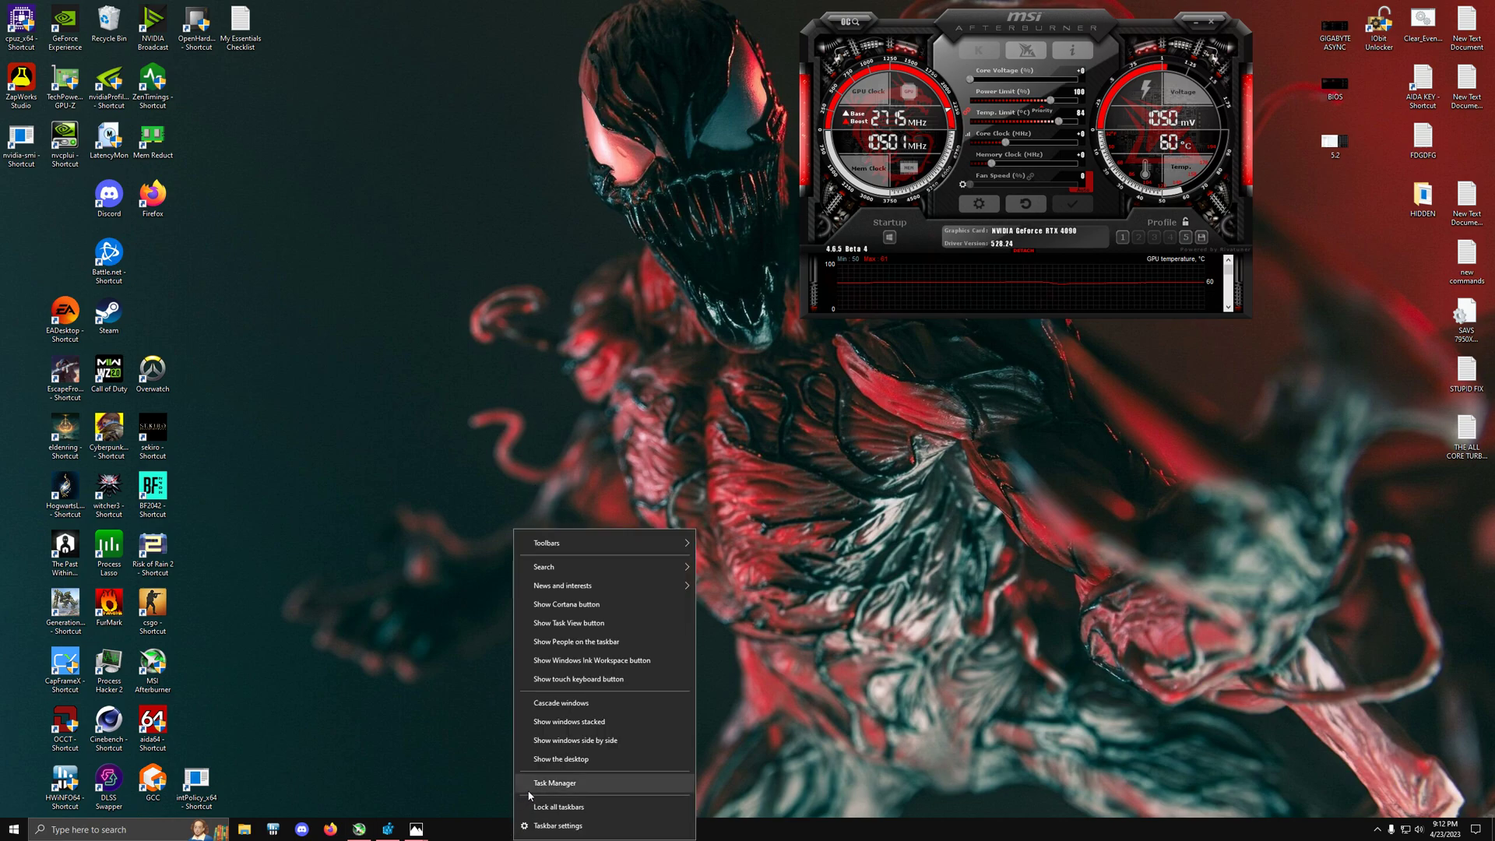
click(569, 782)
drag(1173, 331, 415, 62)
click(293, 92)
click(327, 115)
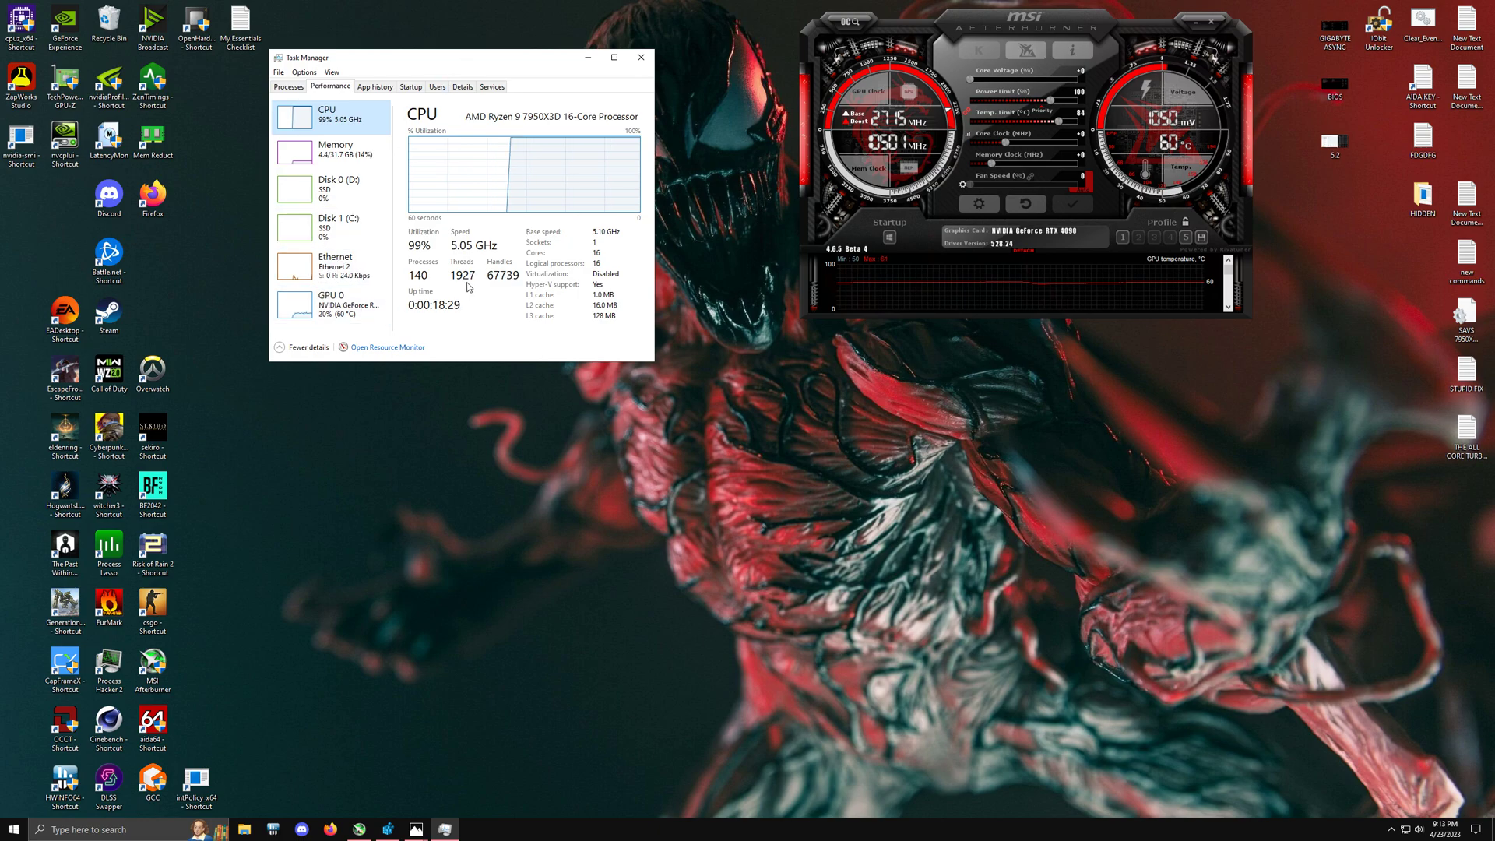
Step: Open the voltage/frequency curve editor with the 1100 mV point marked, positioned beneath Afterburner
click(968, 134)
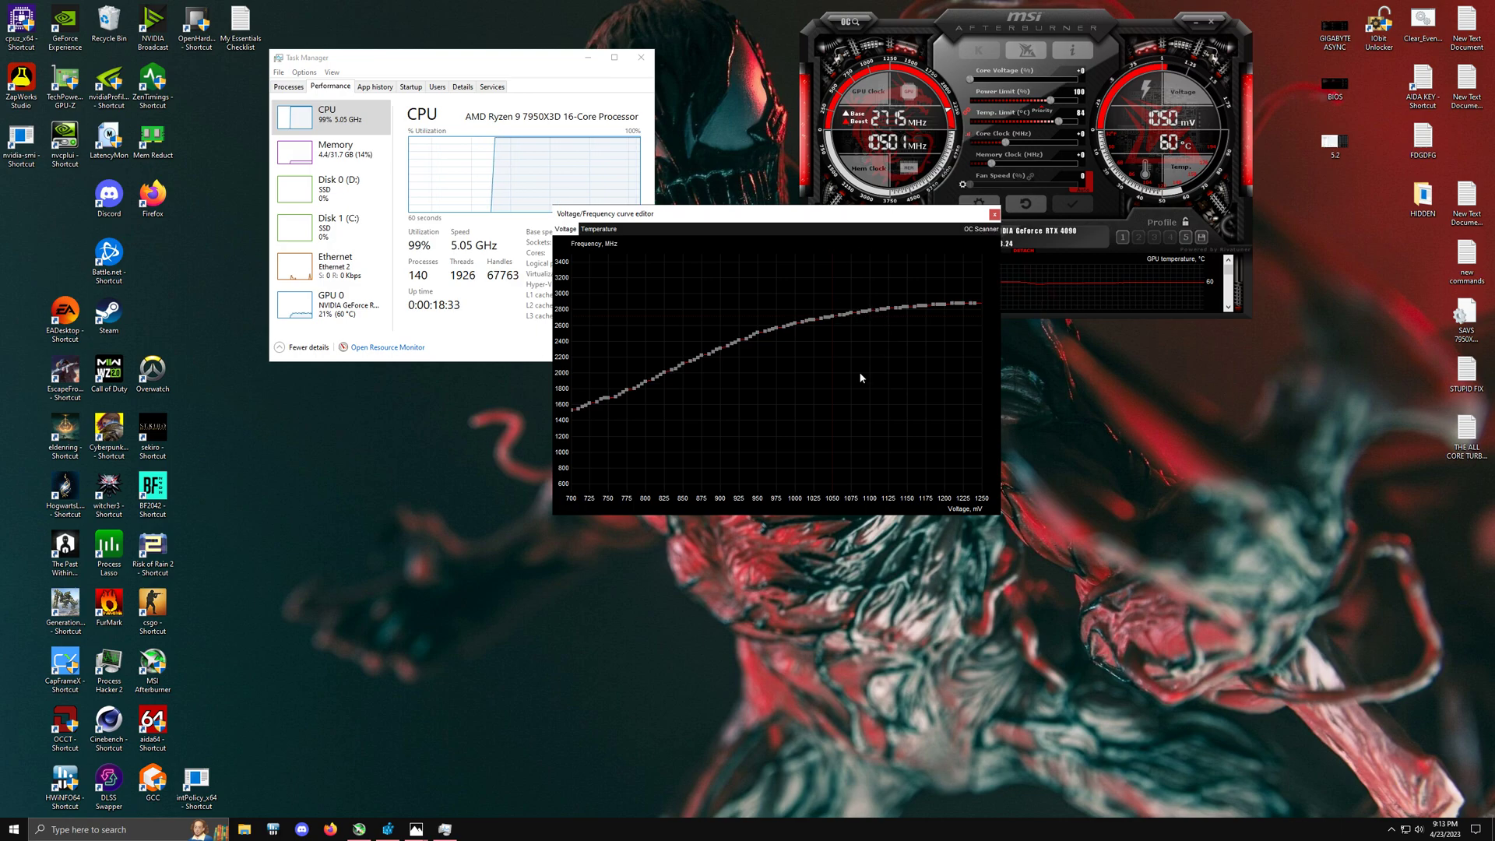
mouse_move(870, 312)
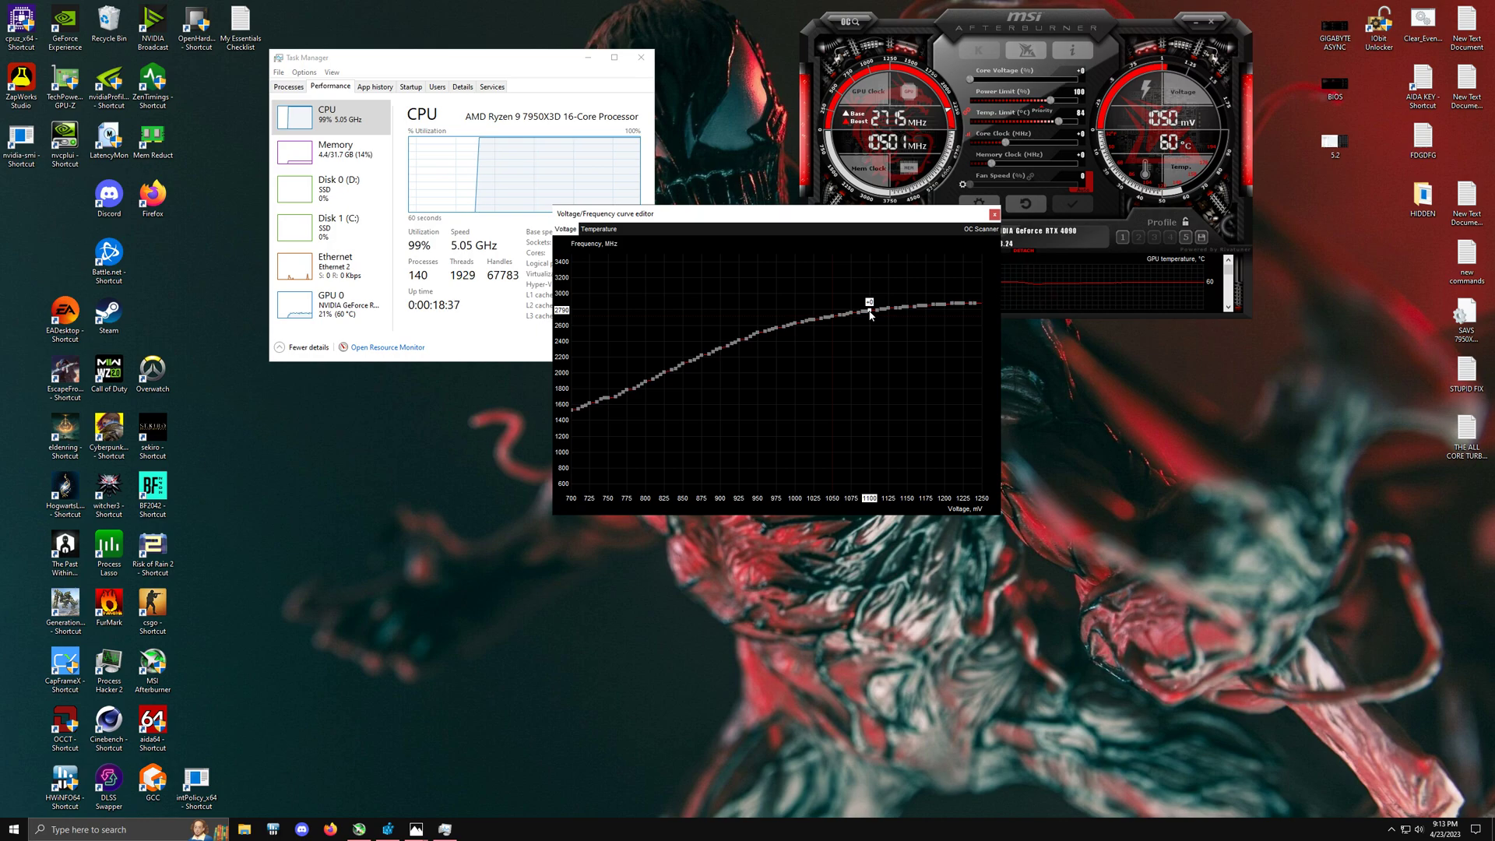
click(870, 311)
click(845, 162)
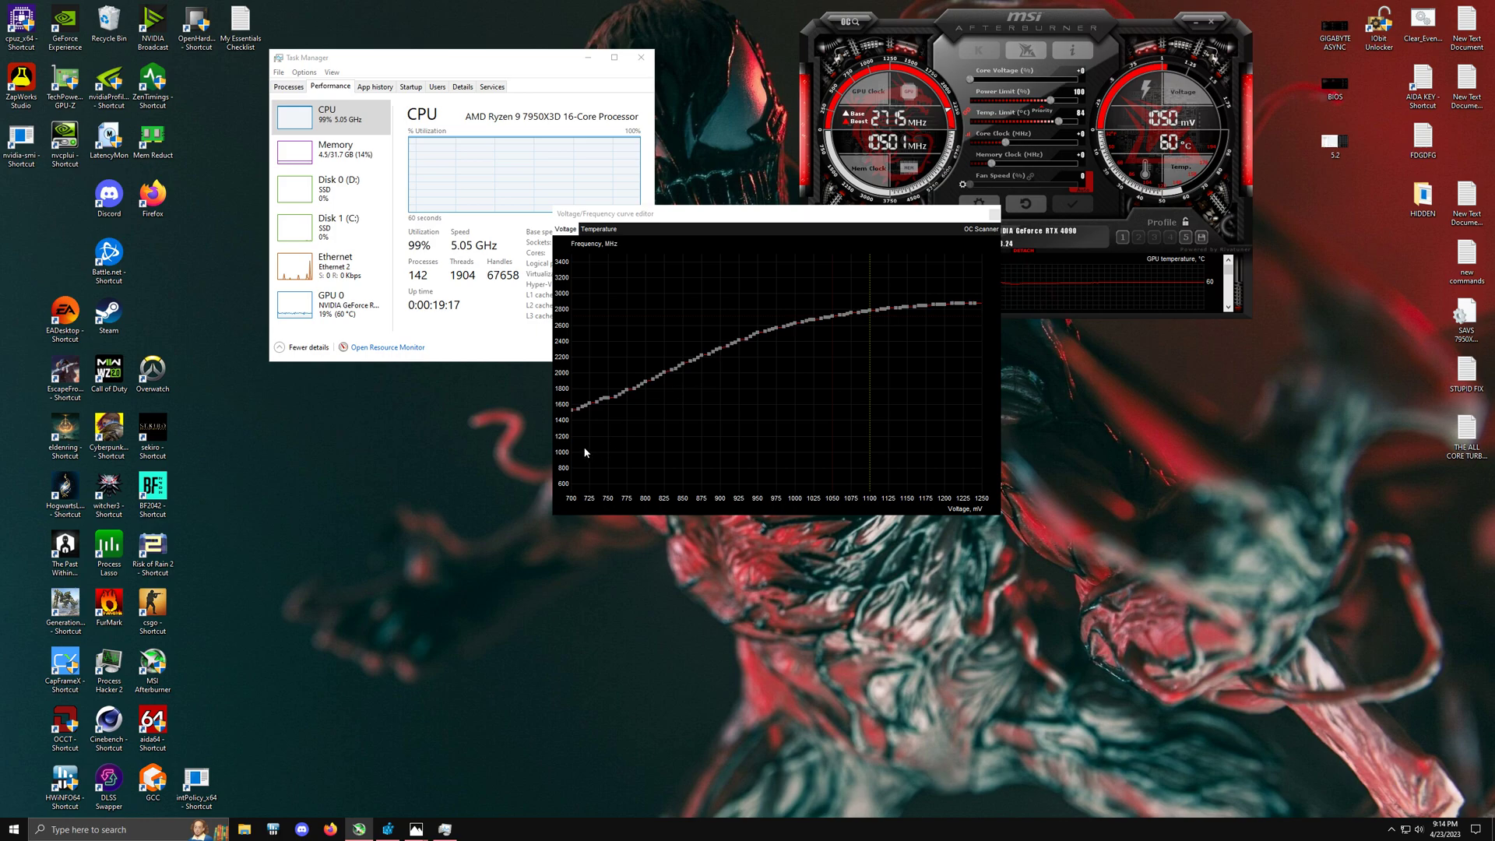
drag(813, 220, 1064, 333)
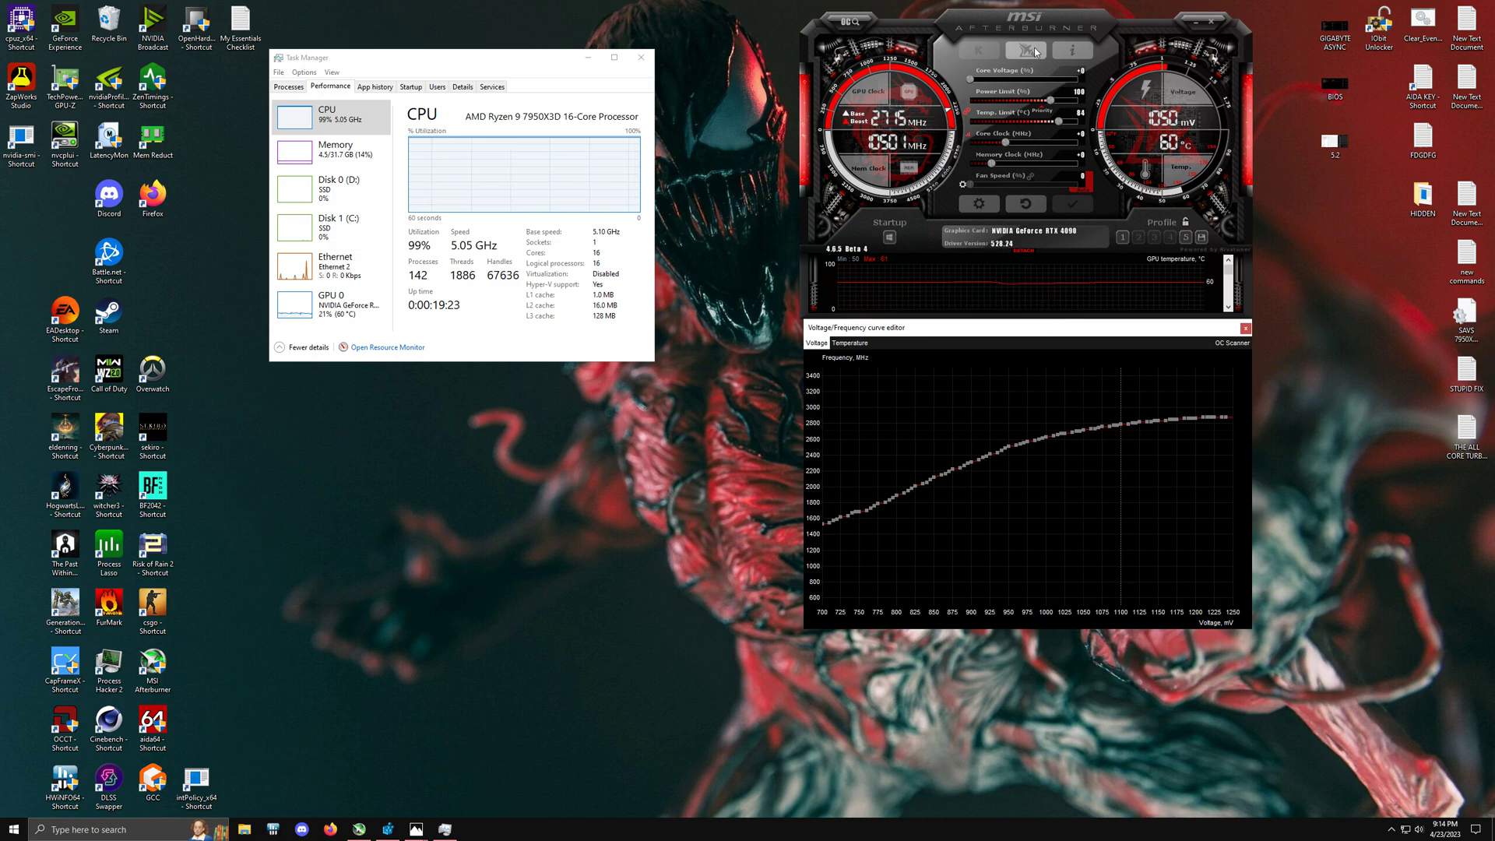
click(821, 150)
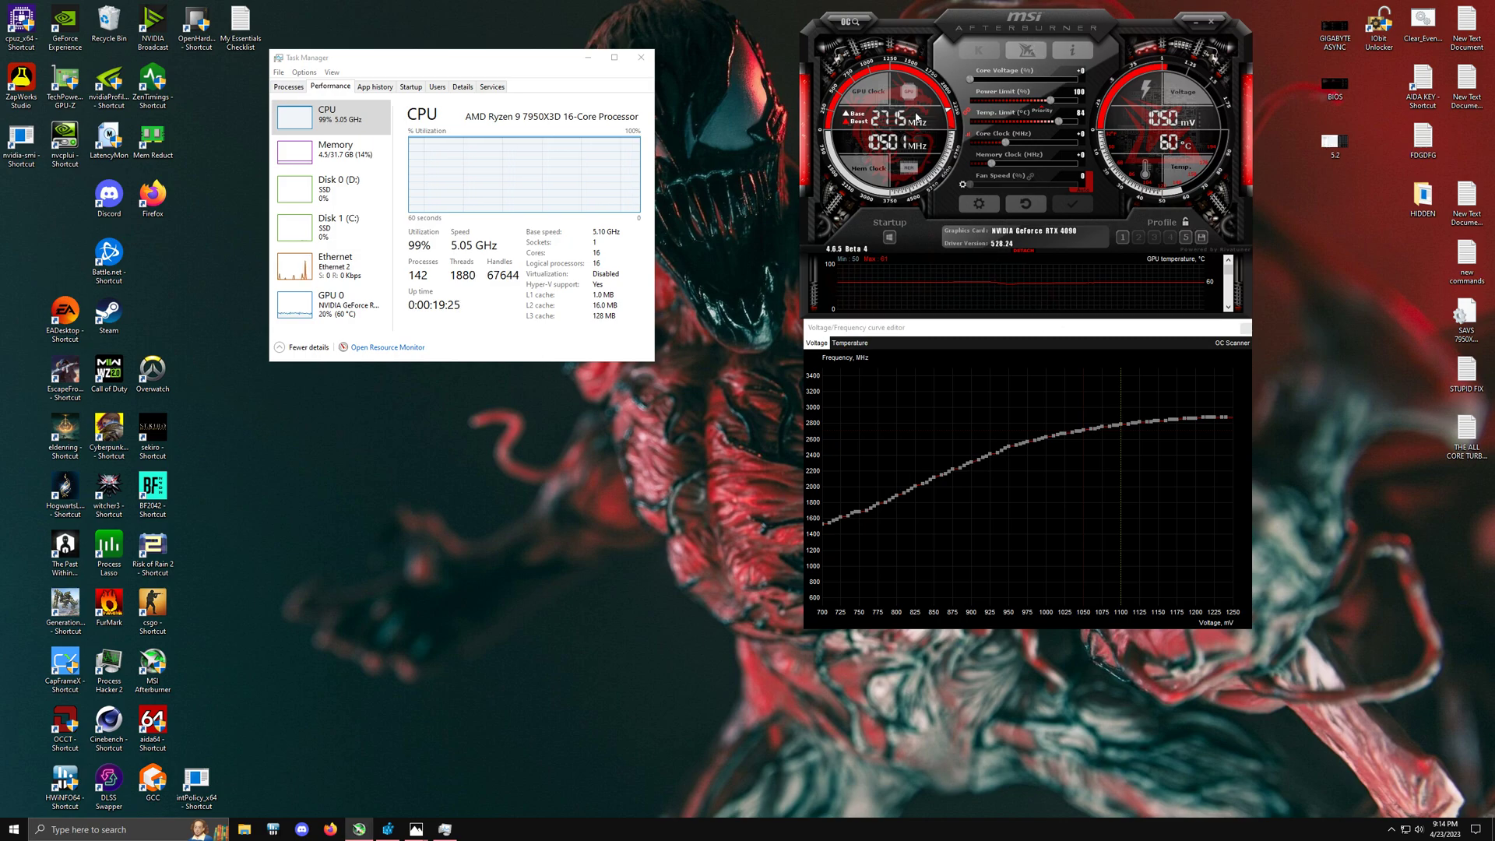
Step: Launch NVIDIA Control Panel from the desktop shortcut menu
right_click(522, 413)
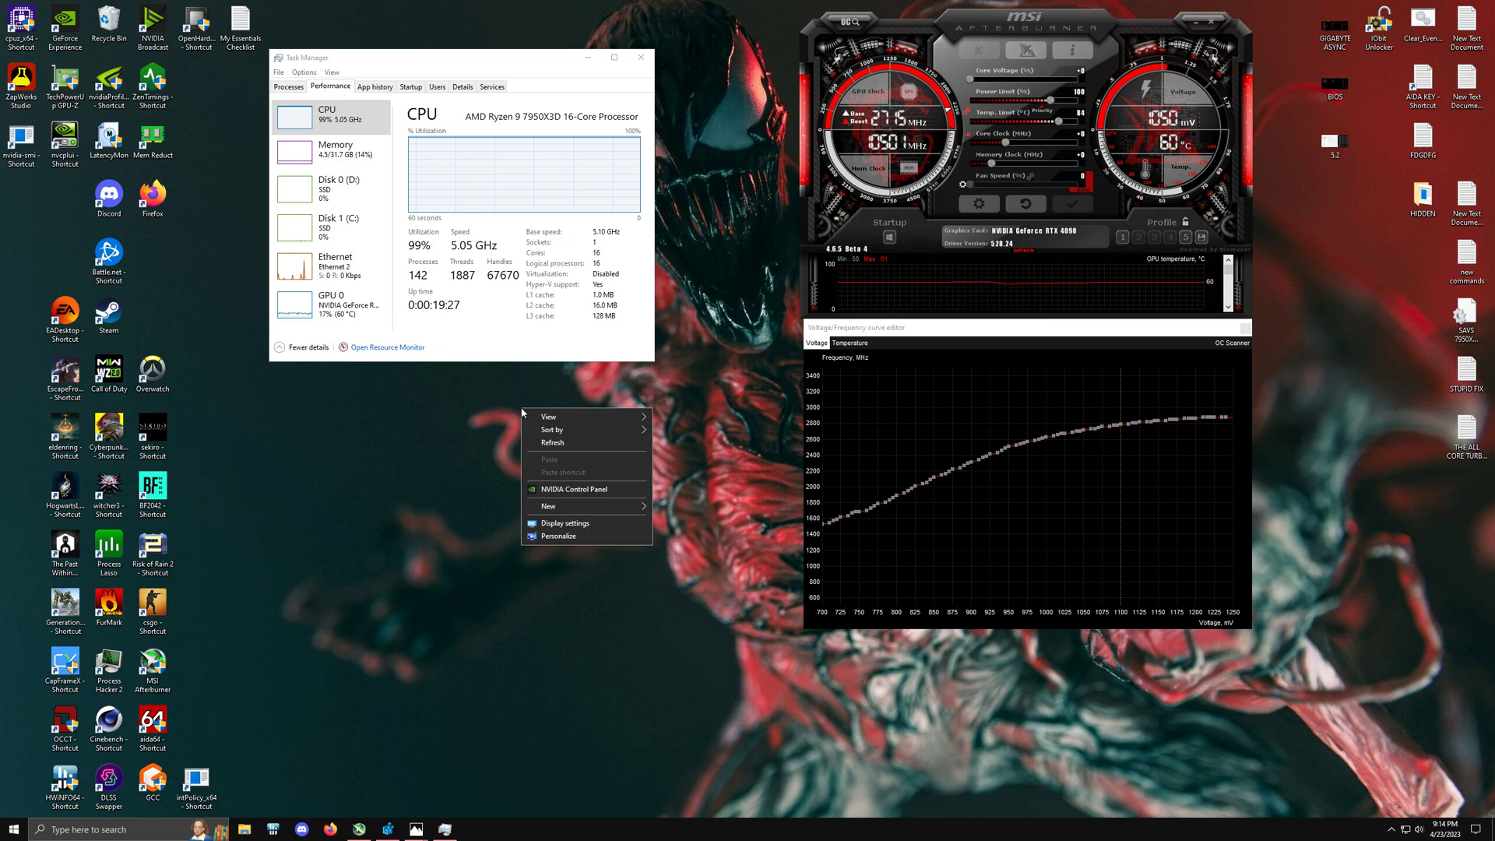
right_click(506, 412)
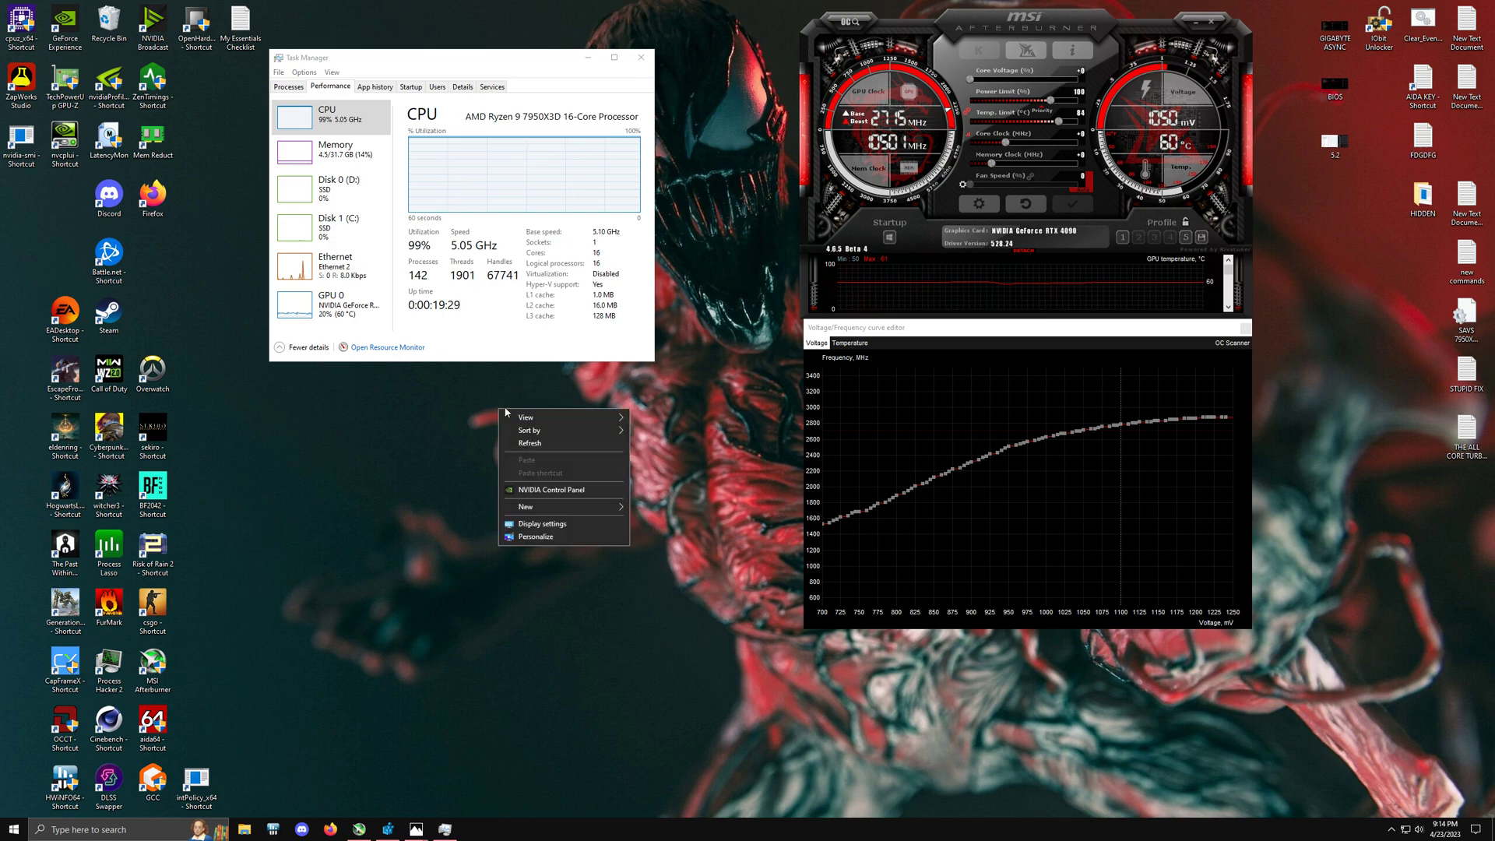
click(561, 489)
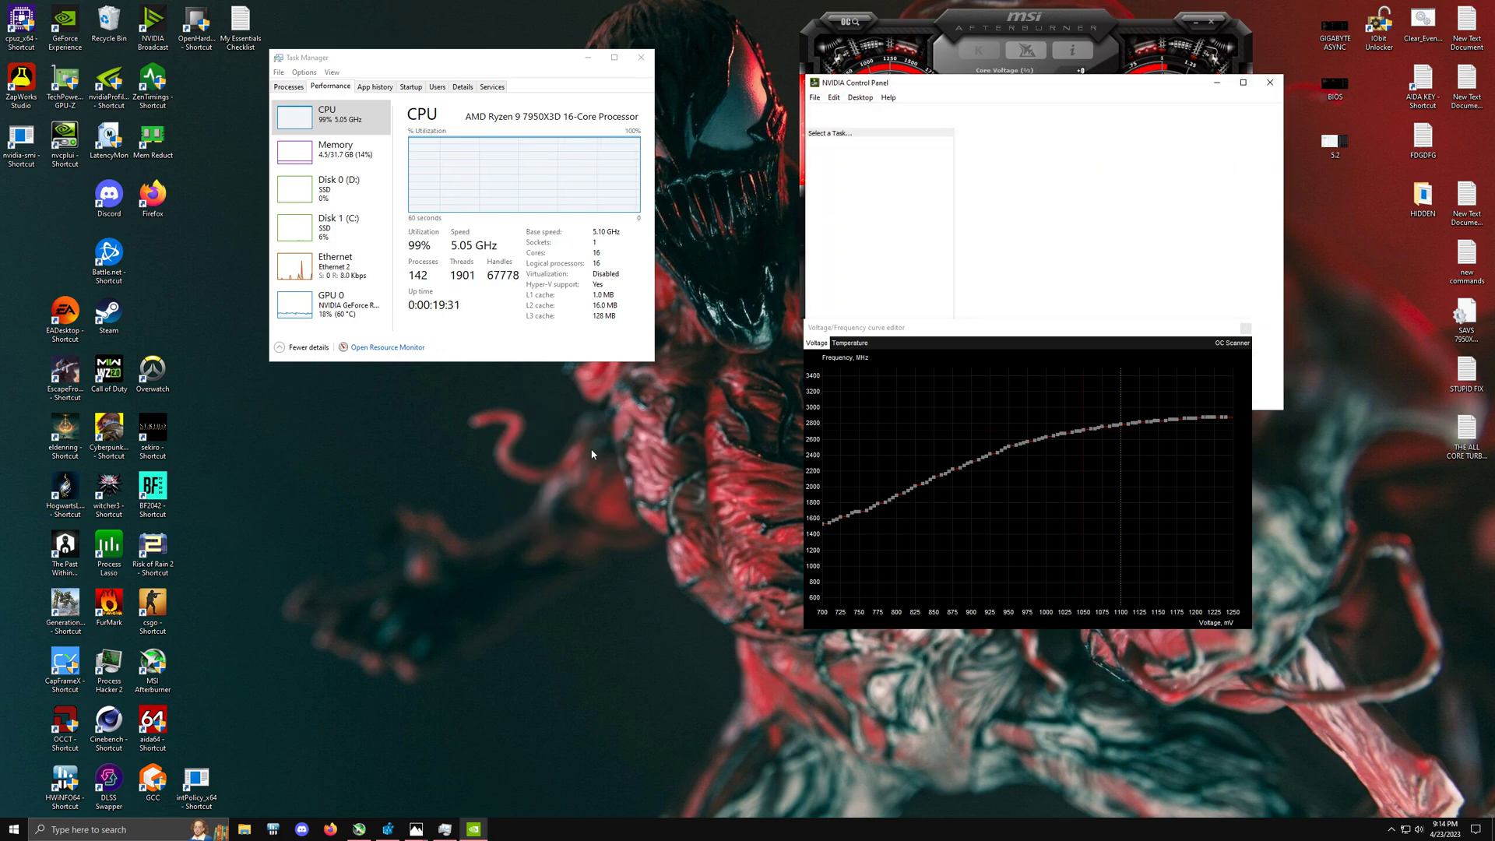
Step: Arrange NVIDIA Control Panel below Task Manager, moving Task Manager up and right
drag(1046, 82, 549, 354)
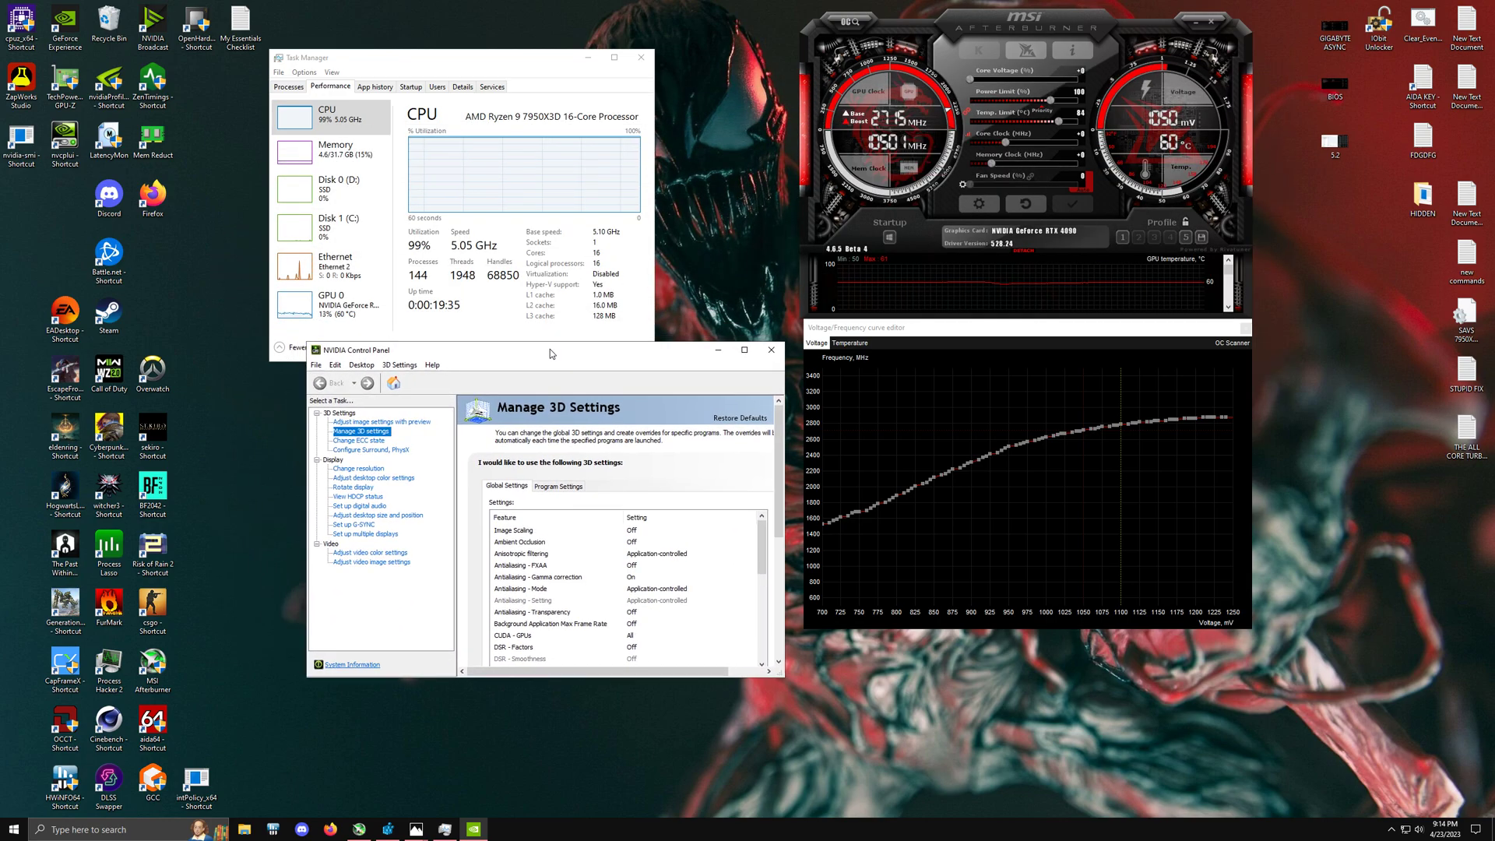
drag(503, 63, 632, 38)
click(565, 356)
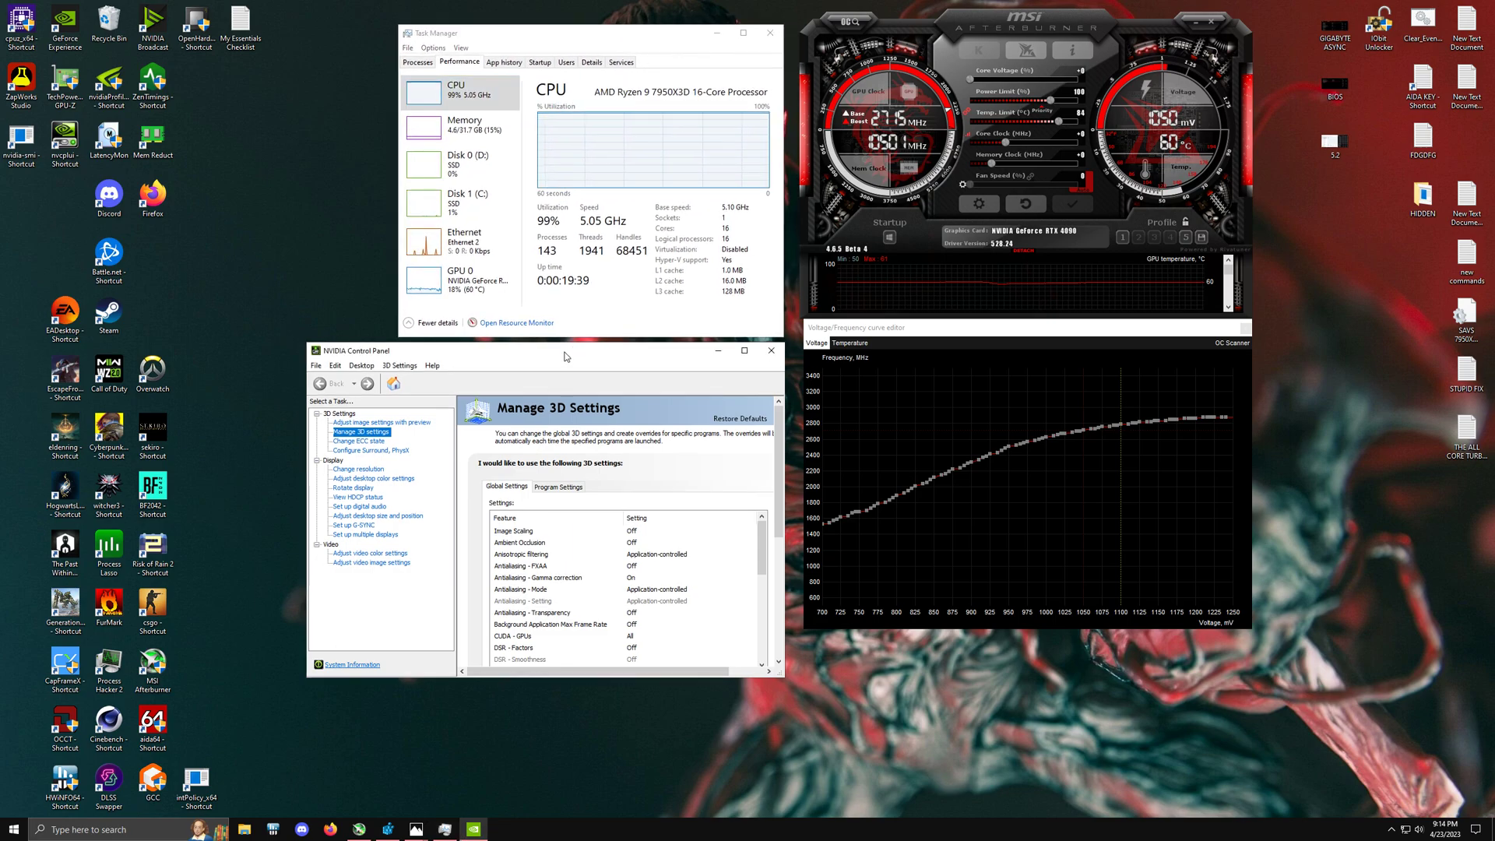
drag(565, 356, 563, 351)
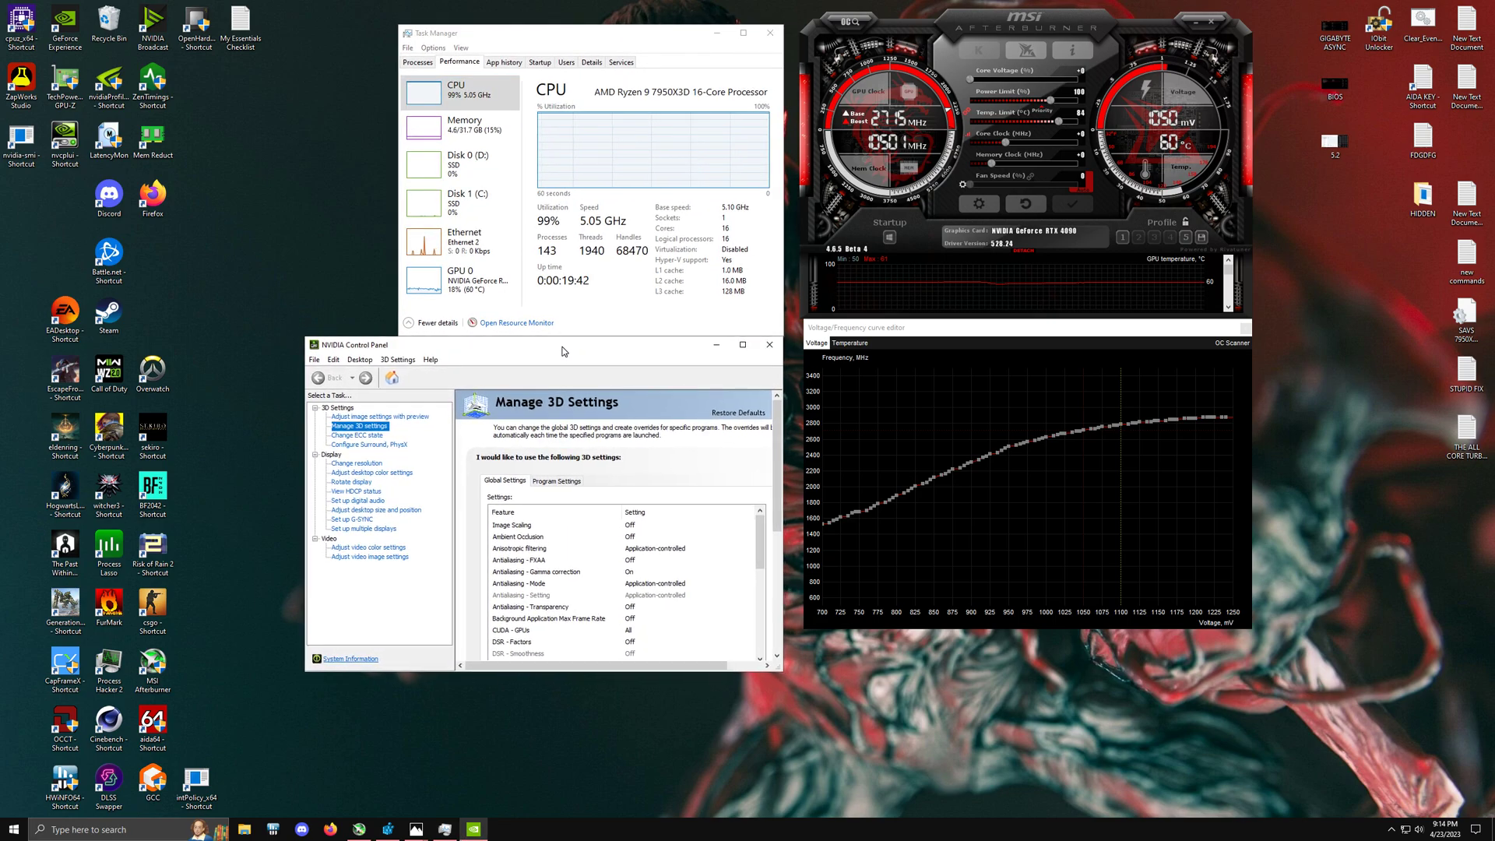
Step: Show Program Settings for Desktop Windows Manager, widen Task Manager, and enlarge the NVIDIA panel
click(563, 481)
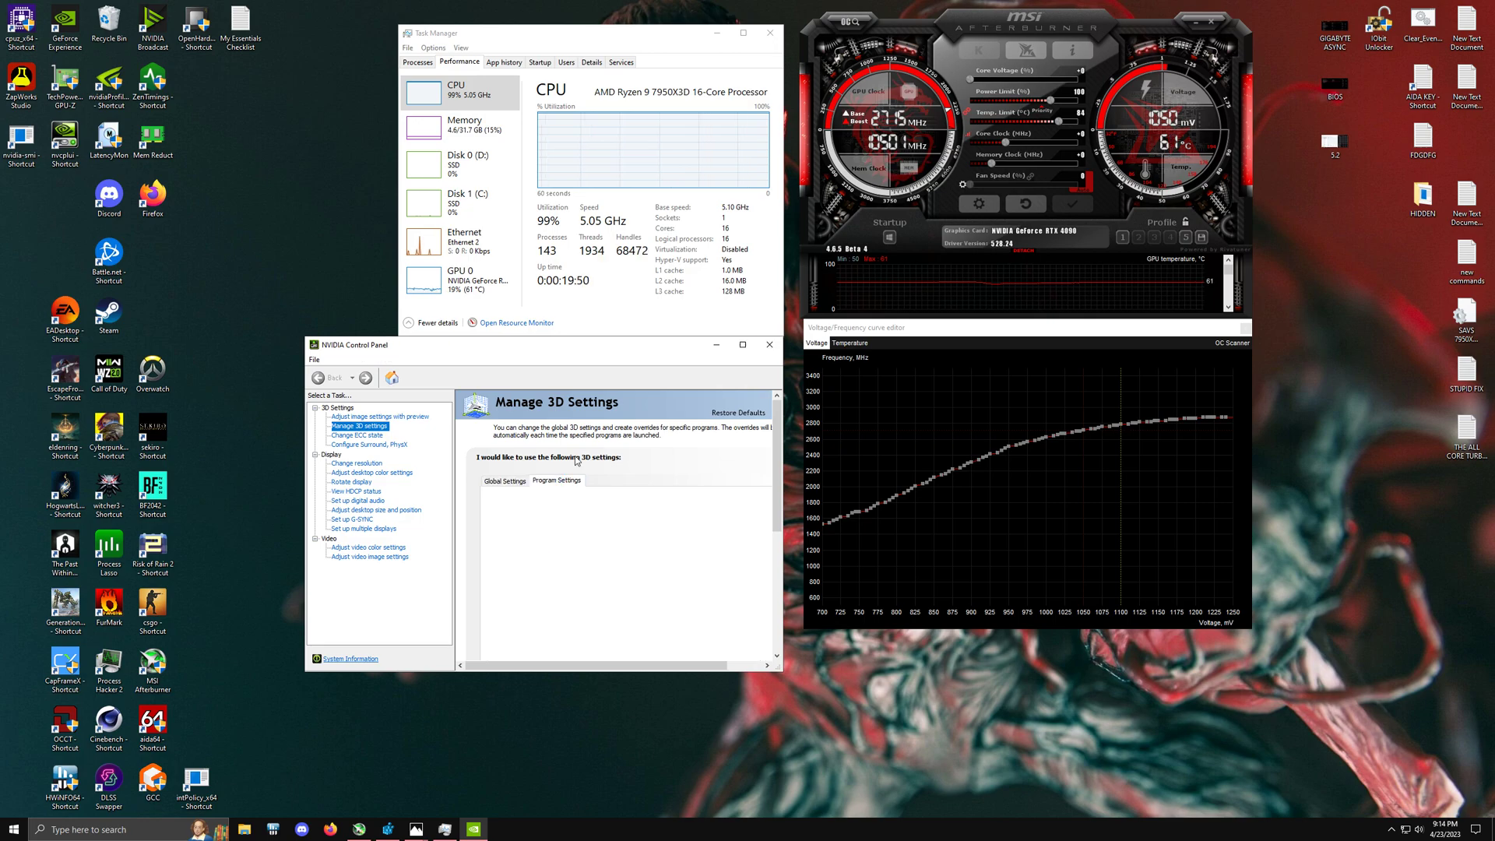
click(521, 481)
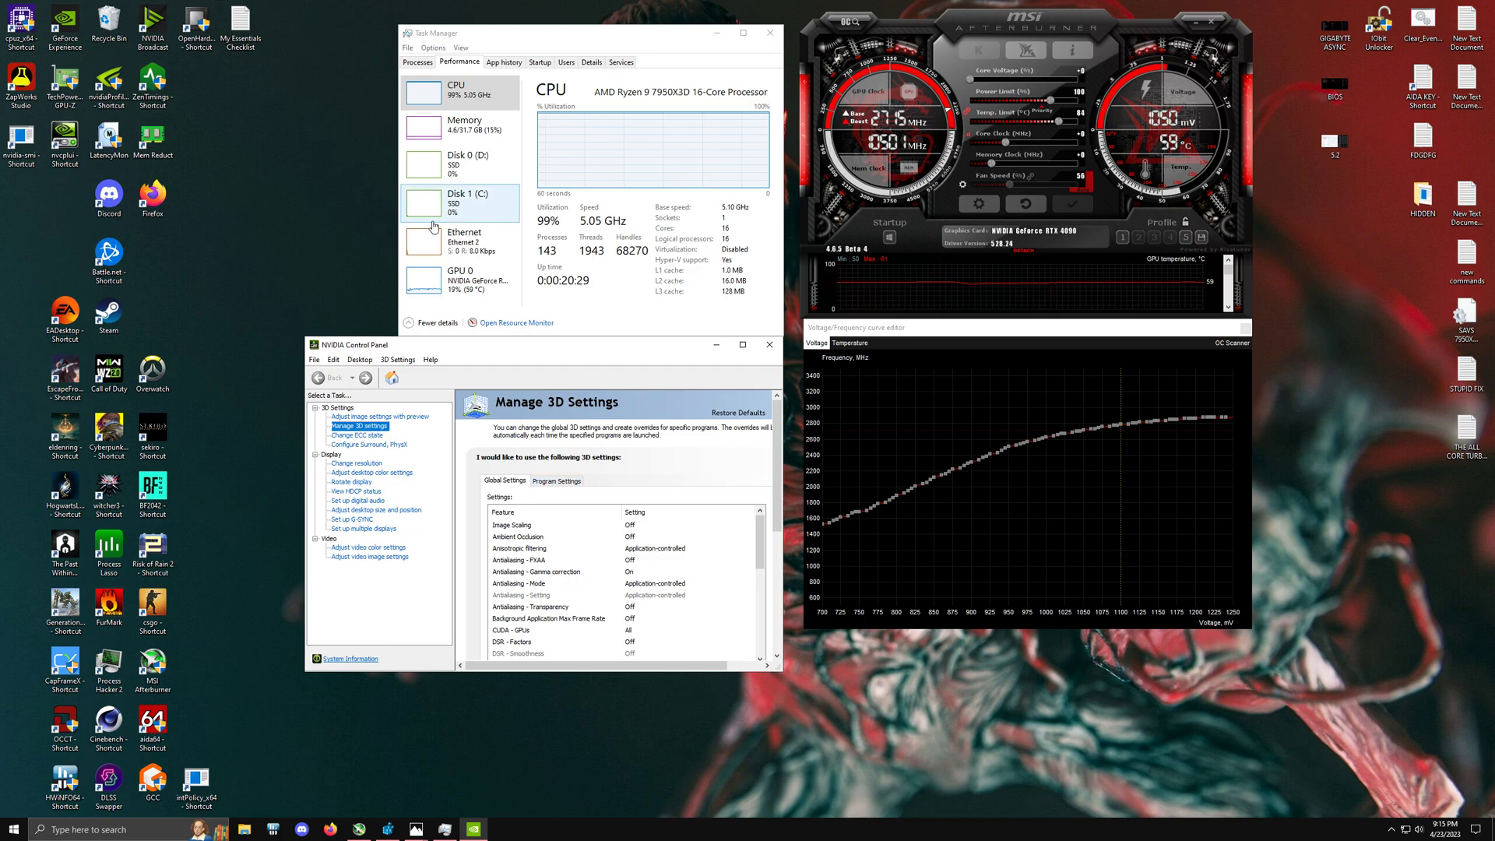
drag(398, 220, 309, 220)
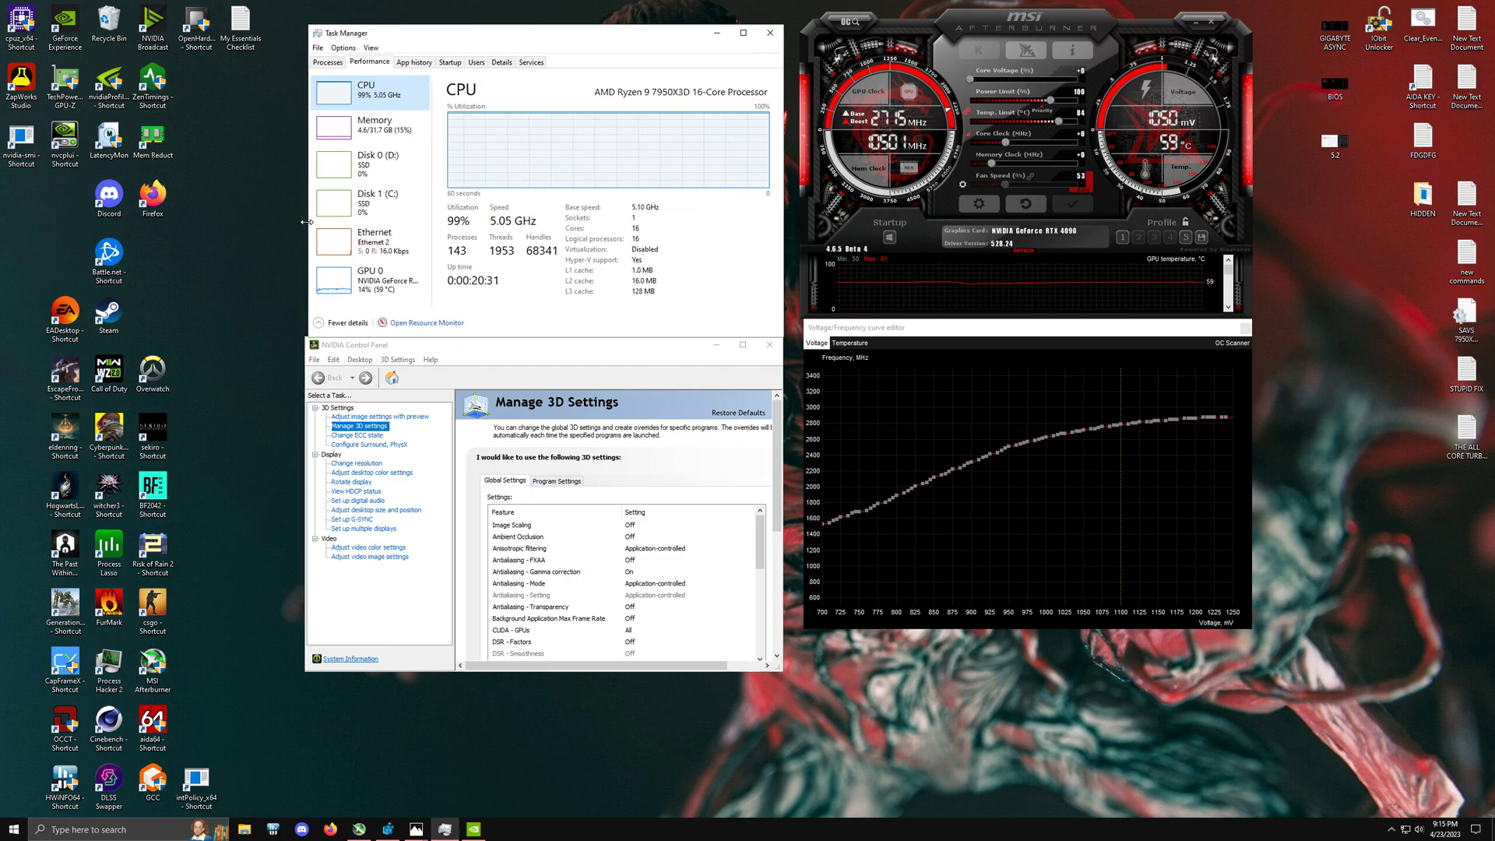
click(563, 481)
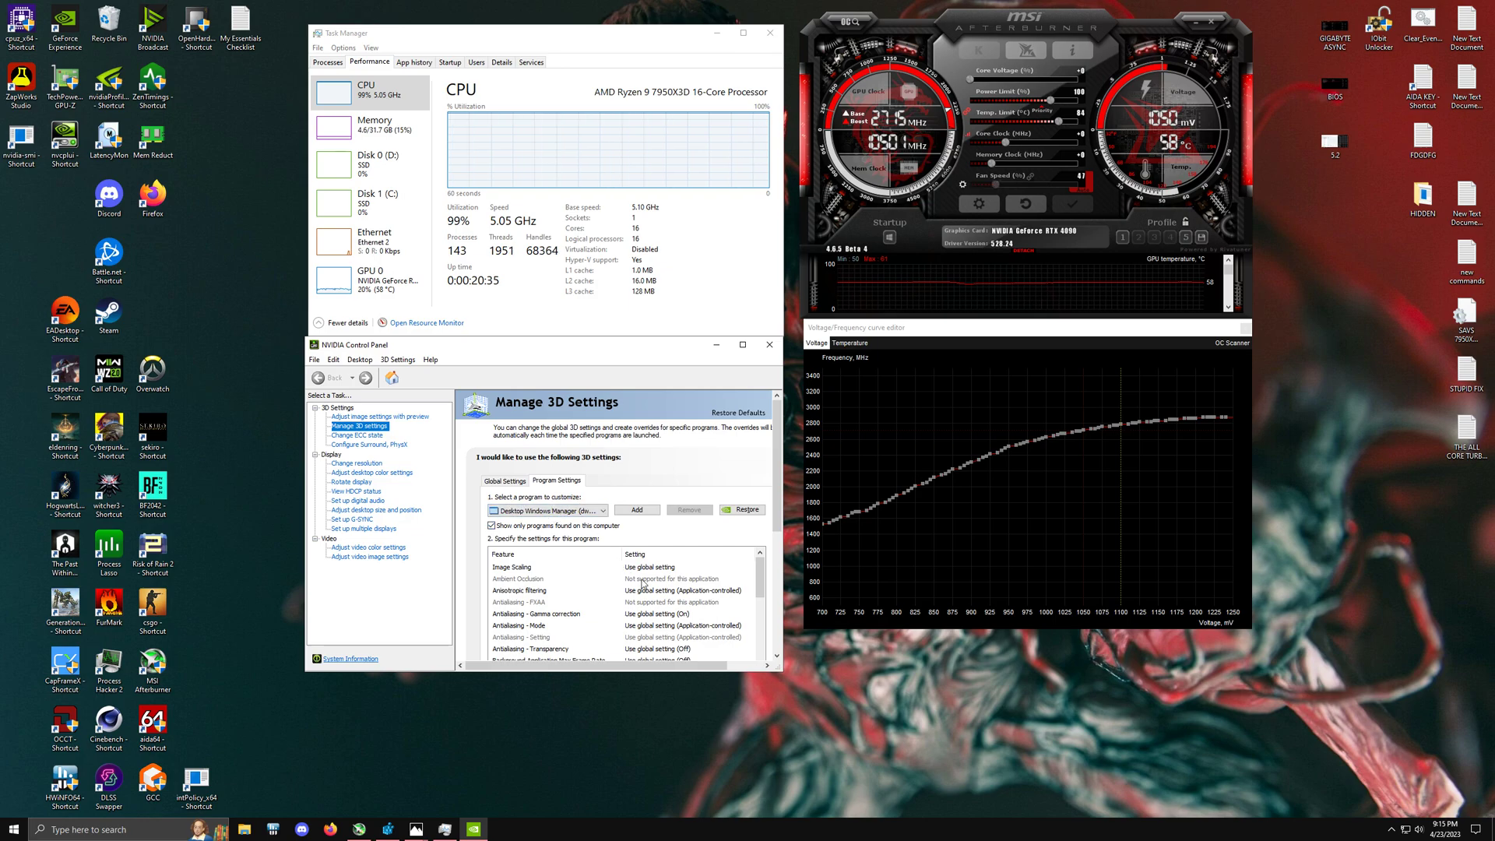
drag(762, 576, 762, 620)
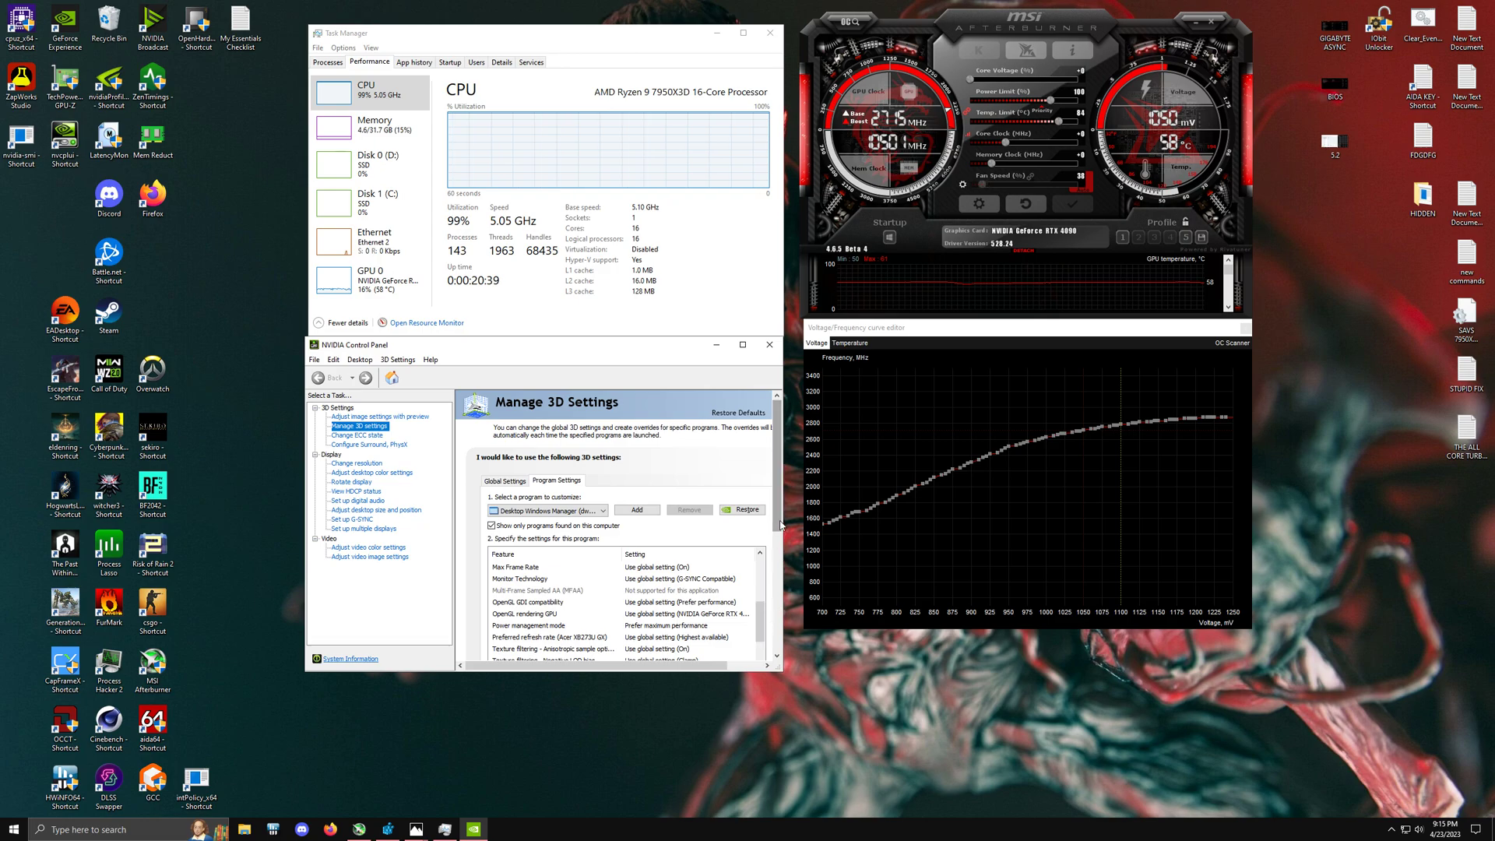
drag(781, 670, 878, 779)
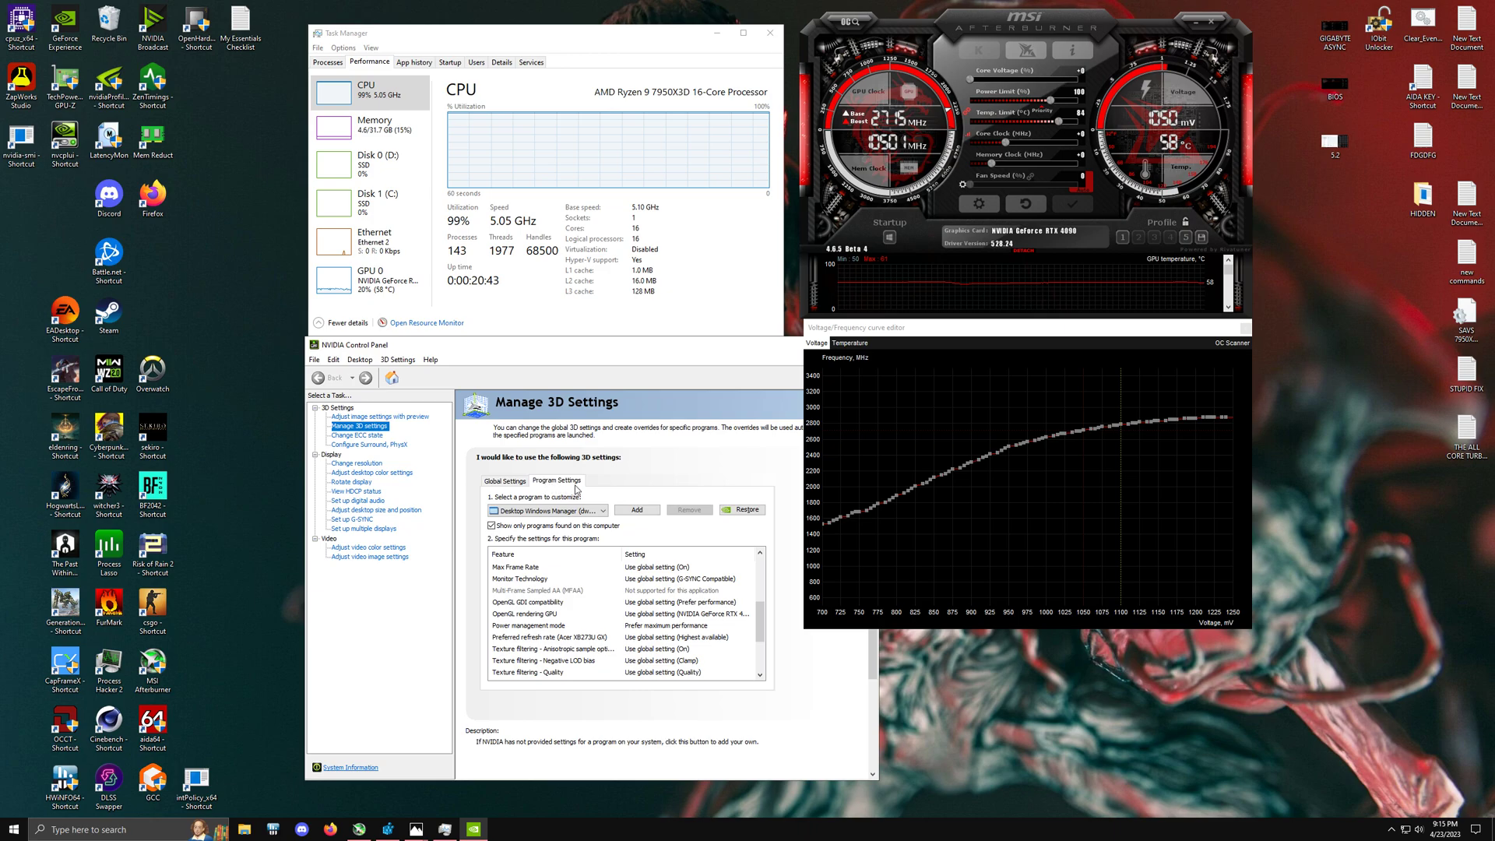
Step: Start adding a program, then cancel the file picker and the Select a program dialog
click(637, 509)
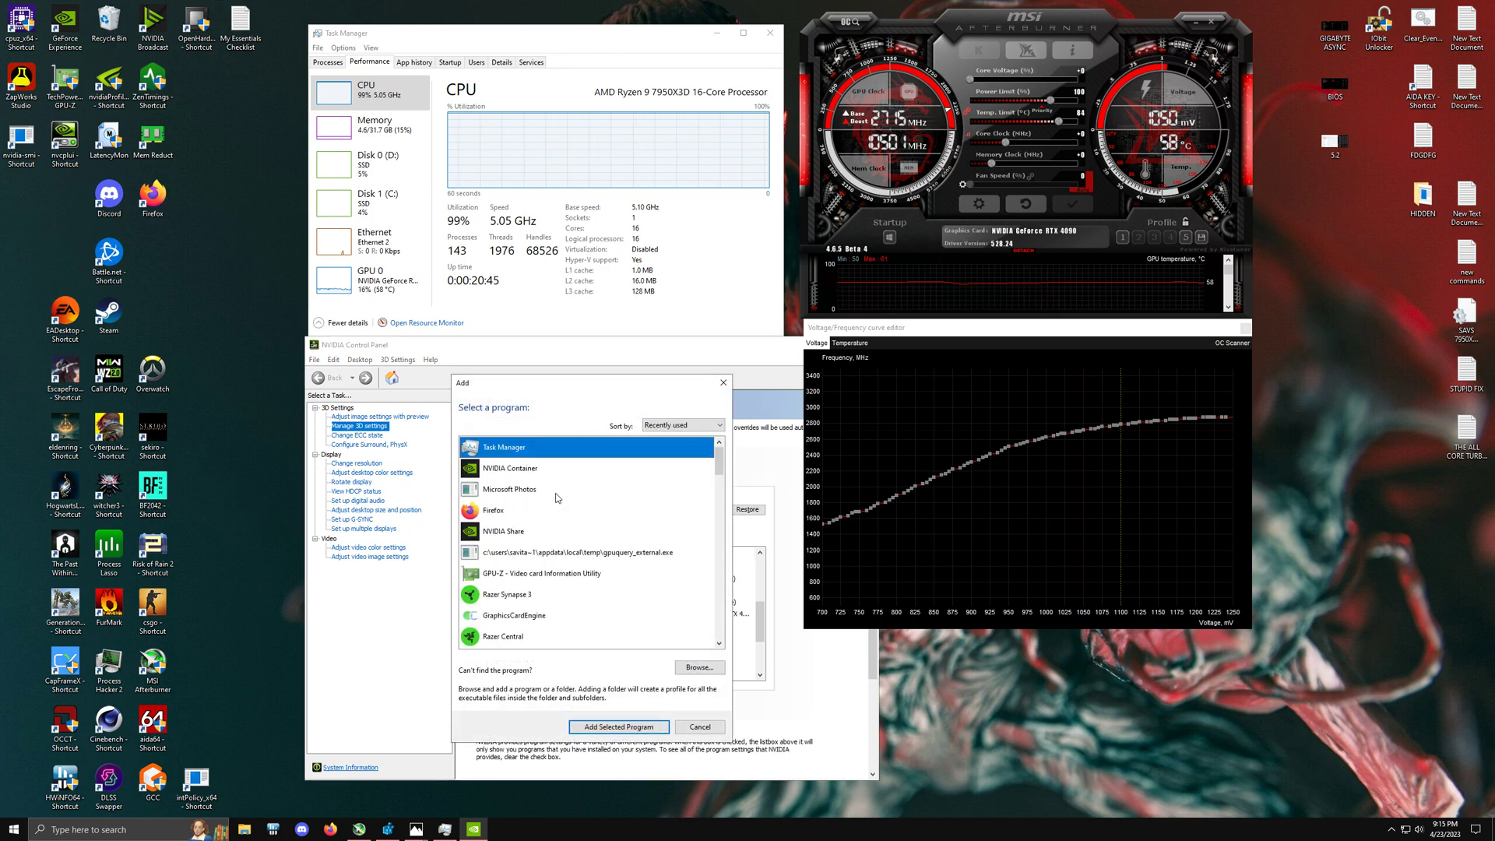
scroll(555, 496, down, 5)
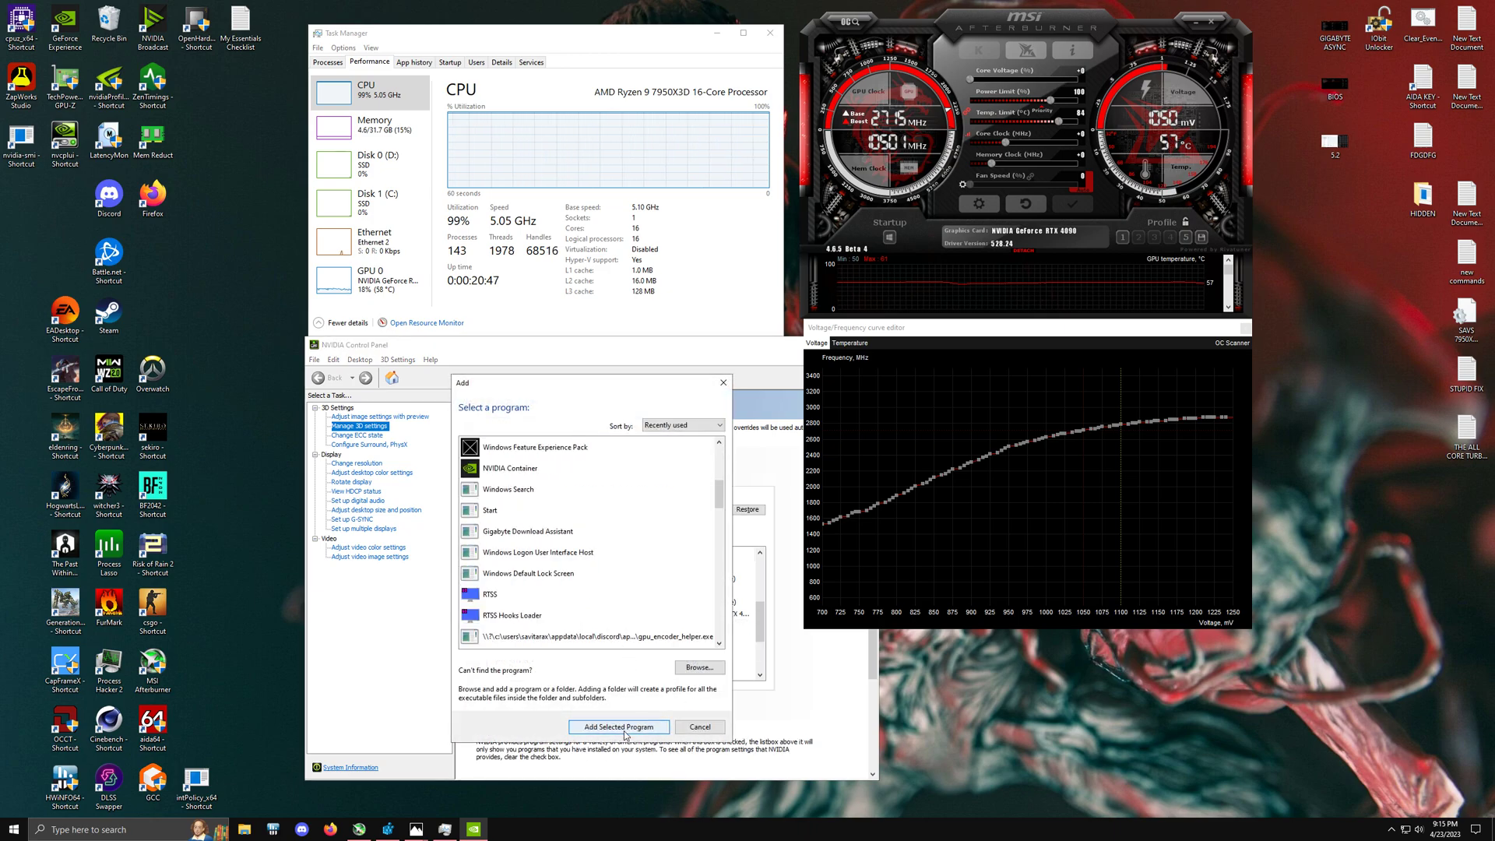
click(699, 667)
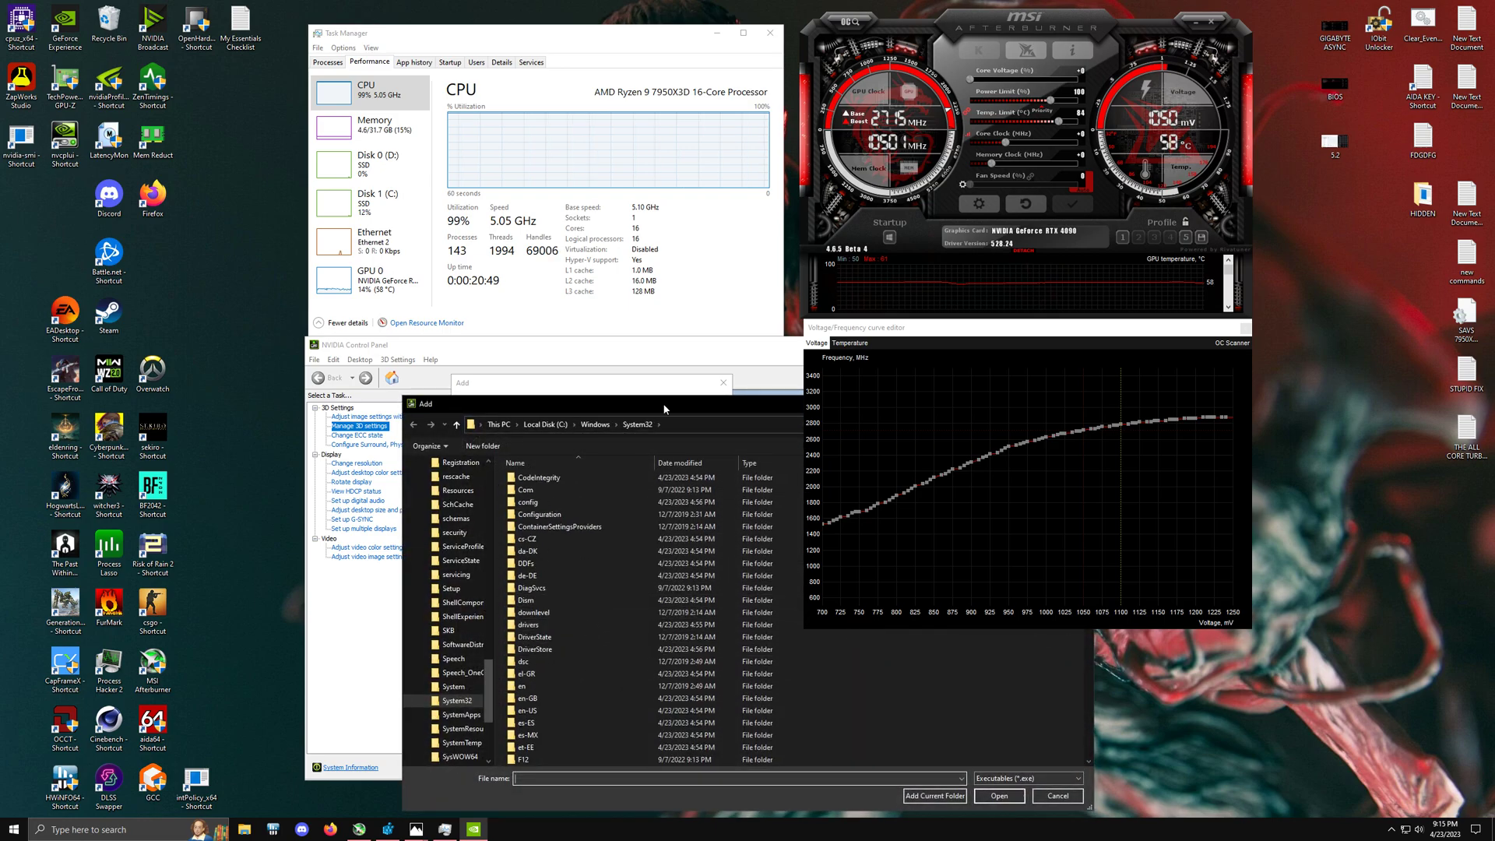
drag(664, 408, 288, 219)
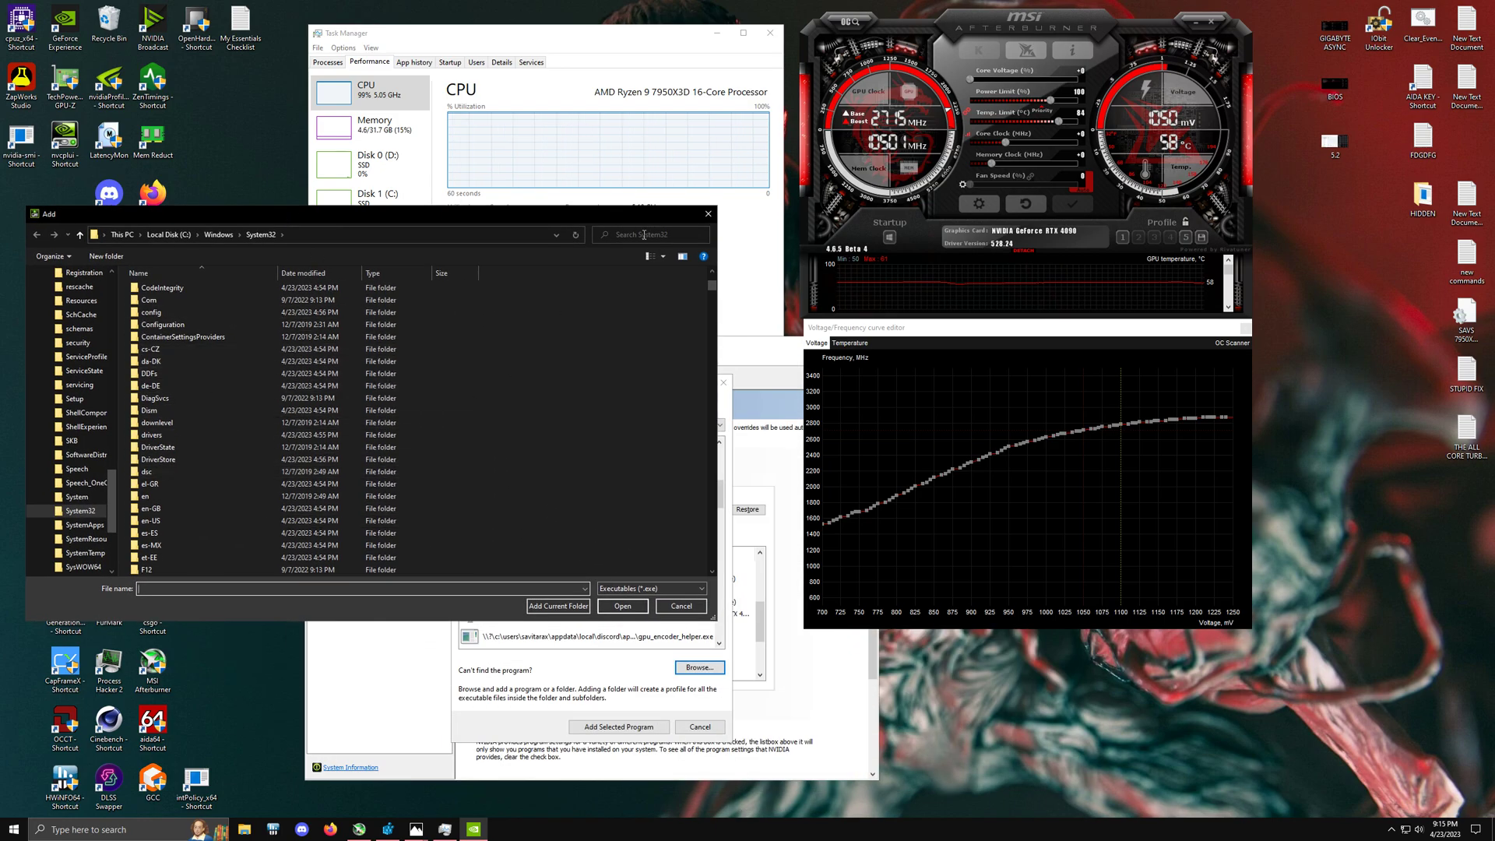
click(707, 213)
click(723, 382)
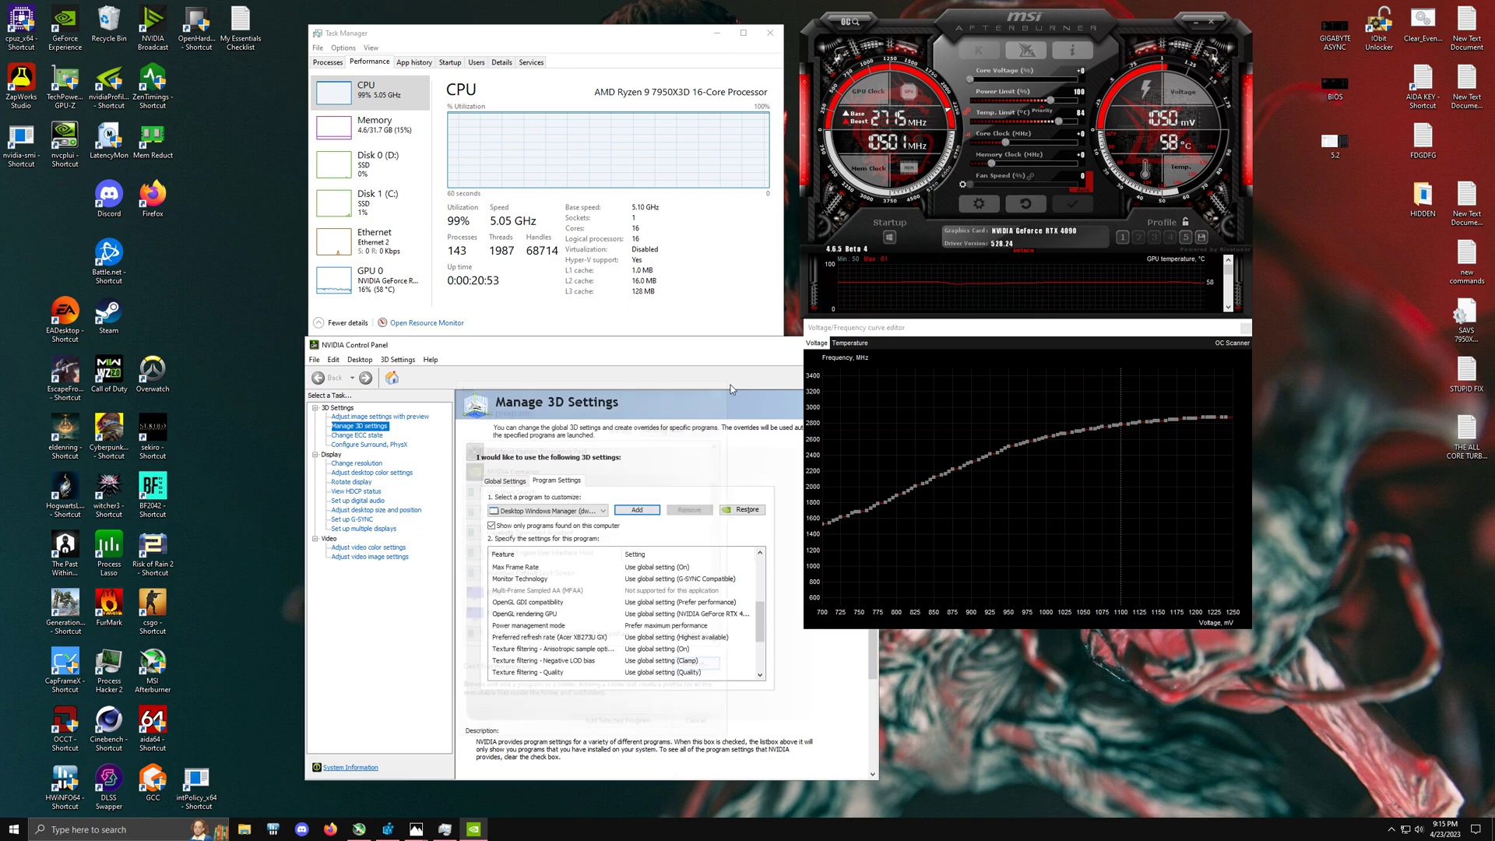
Step: Set Power management mode to Prefer maximum performance and apply it
click(651, 628)
click(654, 636)
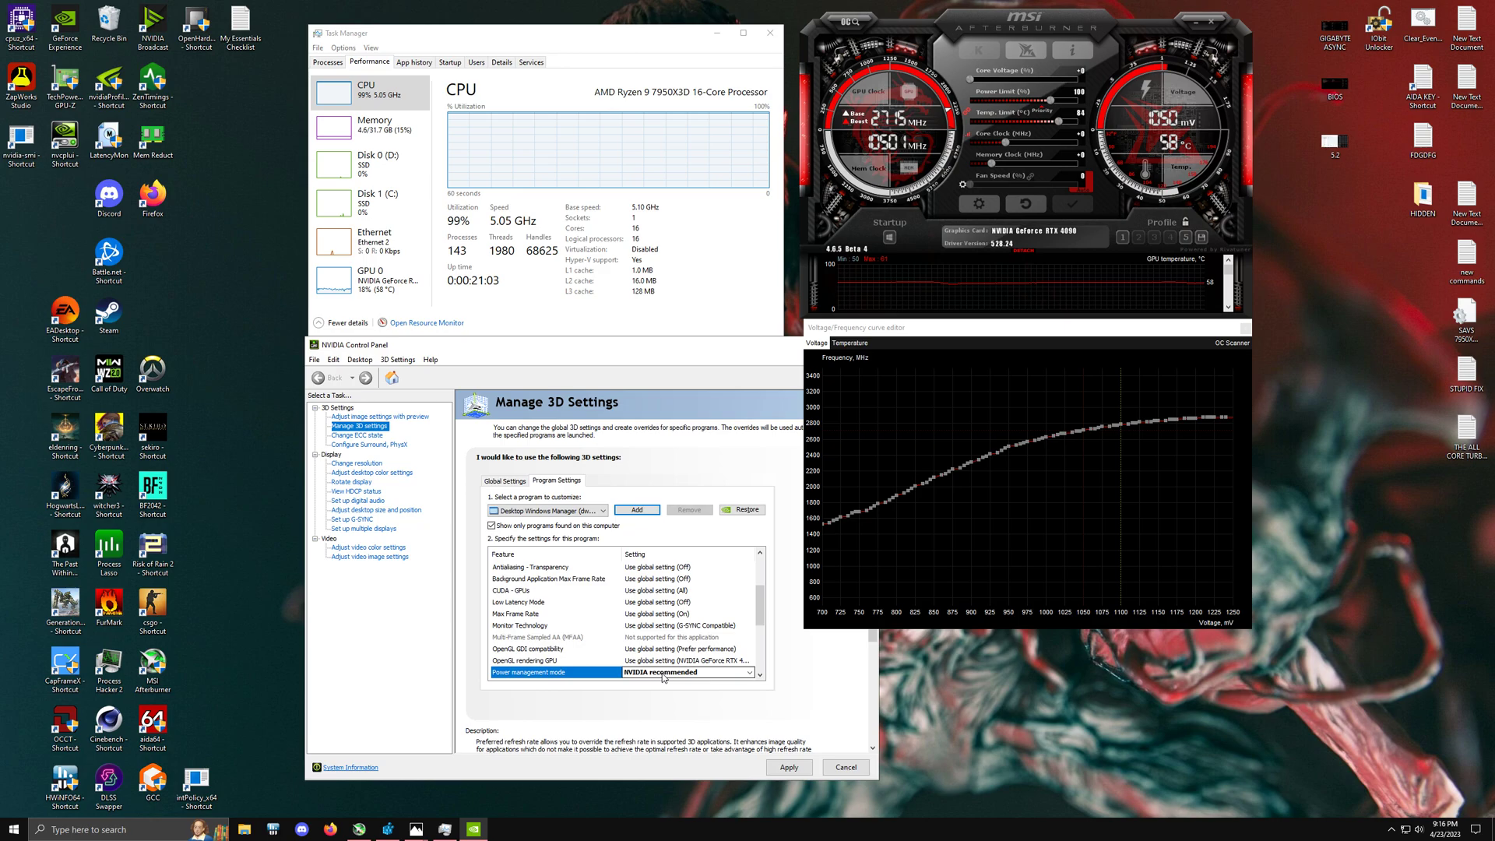
click(662, 672)
click(695, 689)
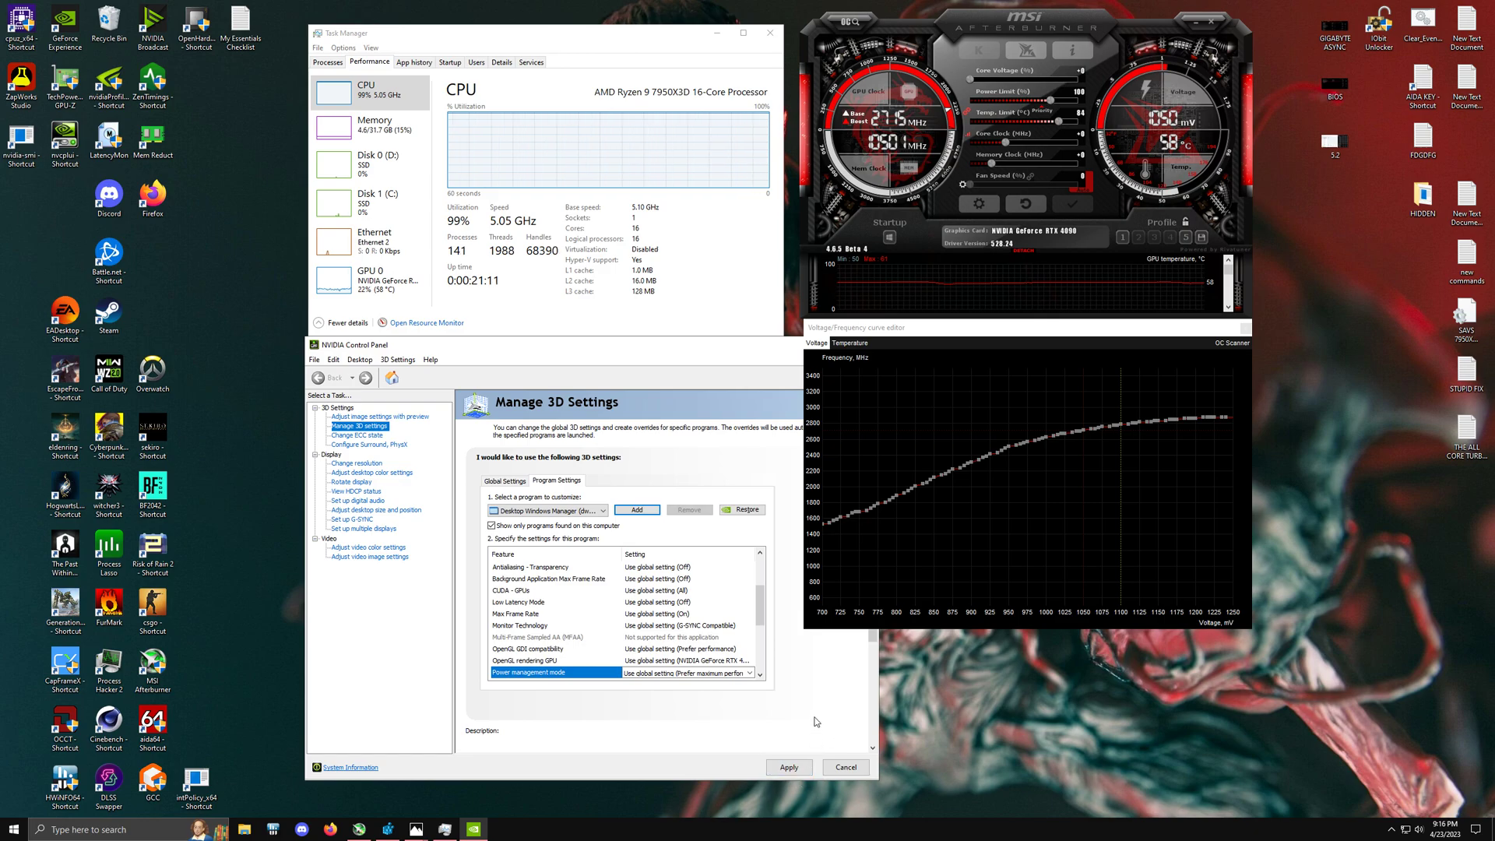
click(795, 766)
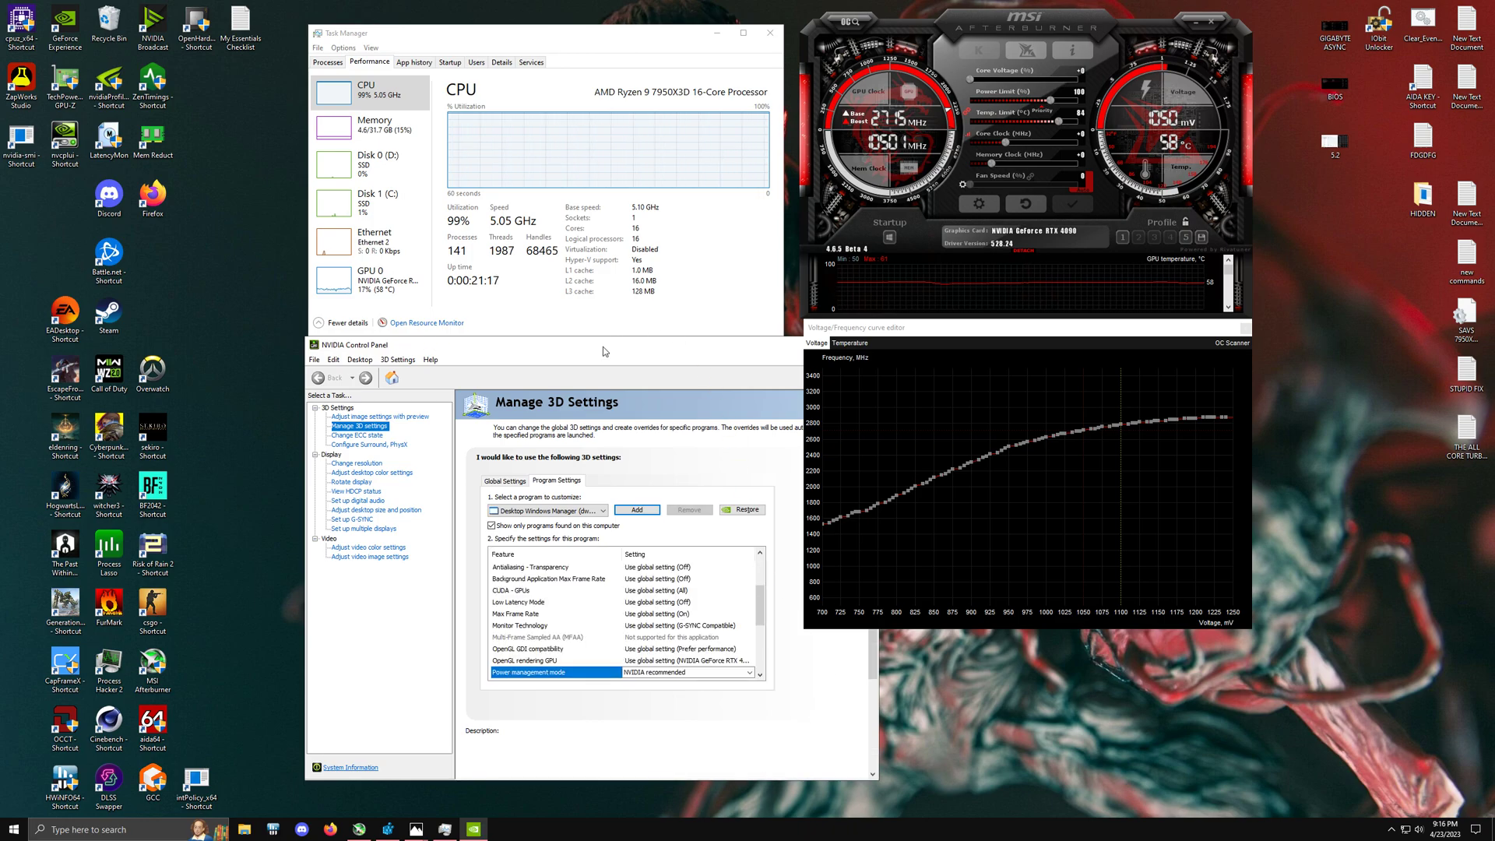
drag(610, 353, 613, 352)
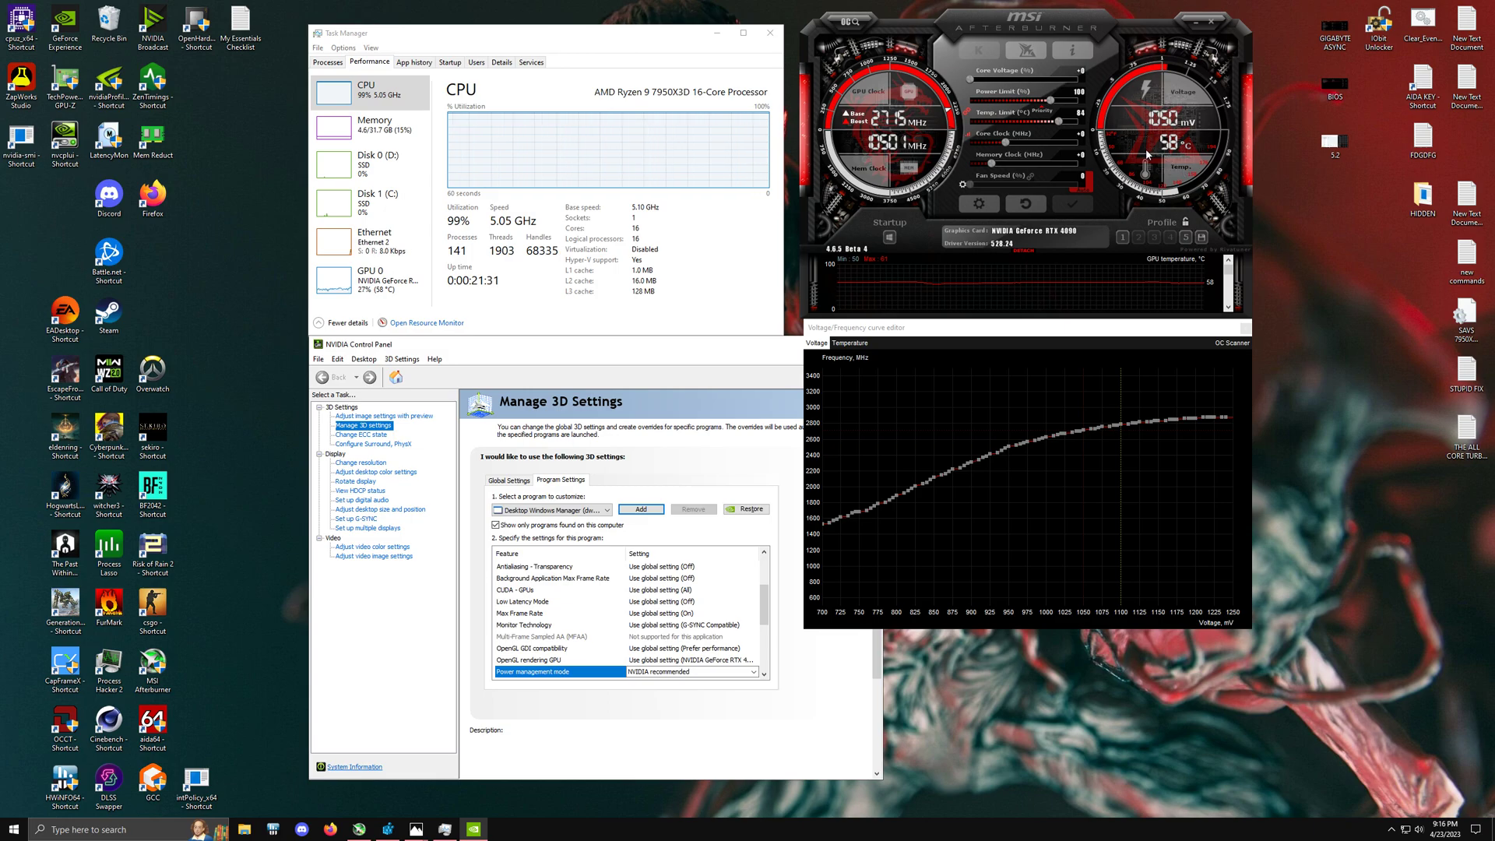
mouse_move(972, 83)
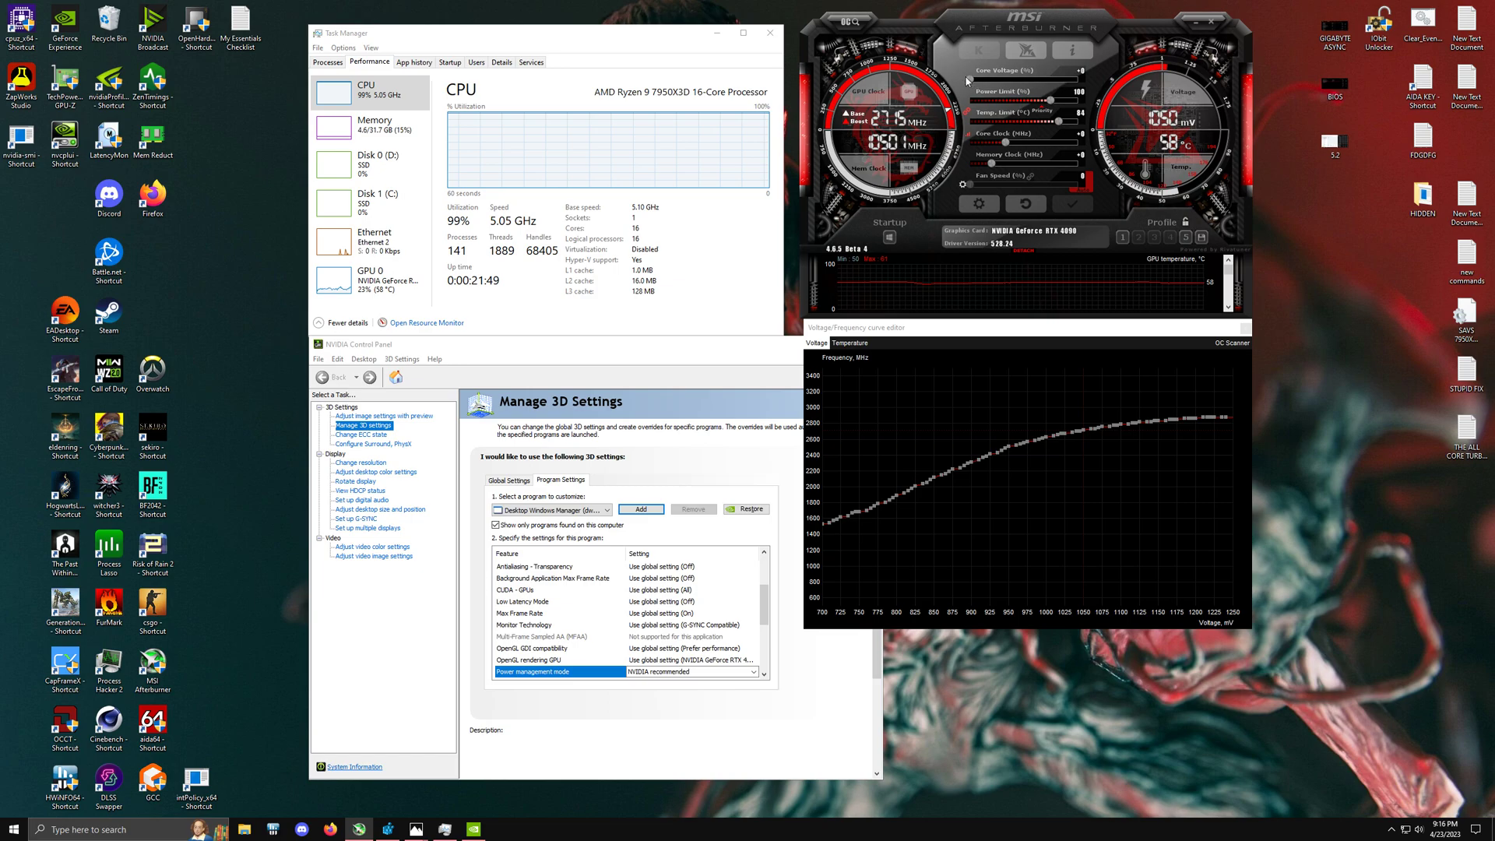
Step: Apply Core Voltage +100, then apply Power Limit 133 with temp limit following to 88
drag(968, 80, 1078, 79)
click(1075, 206)
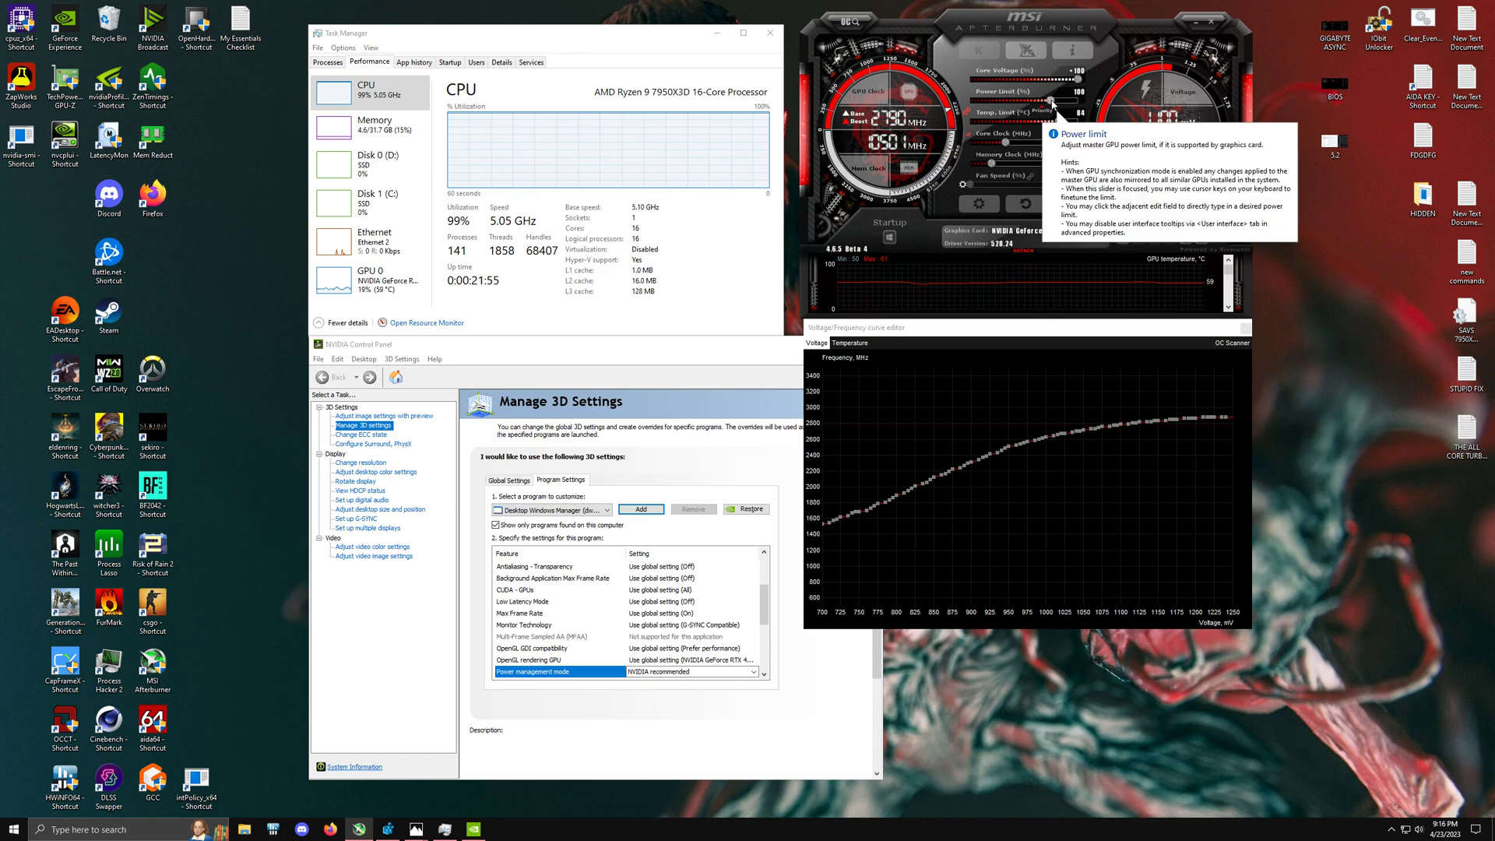
drag(1051, 101, 1077, 101)
click(1072, 204)
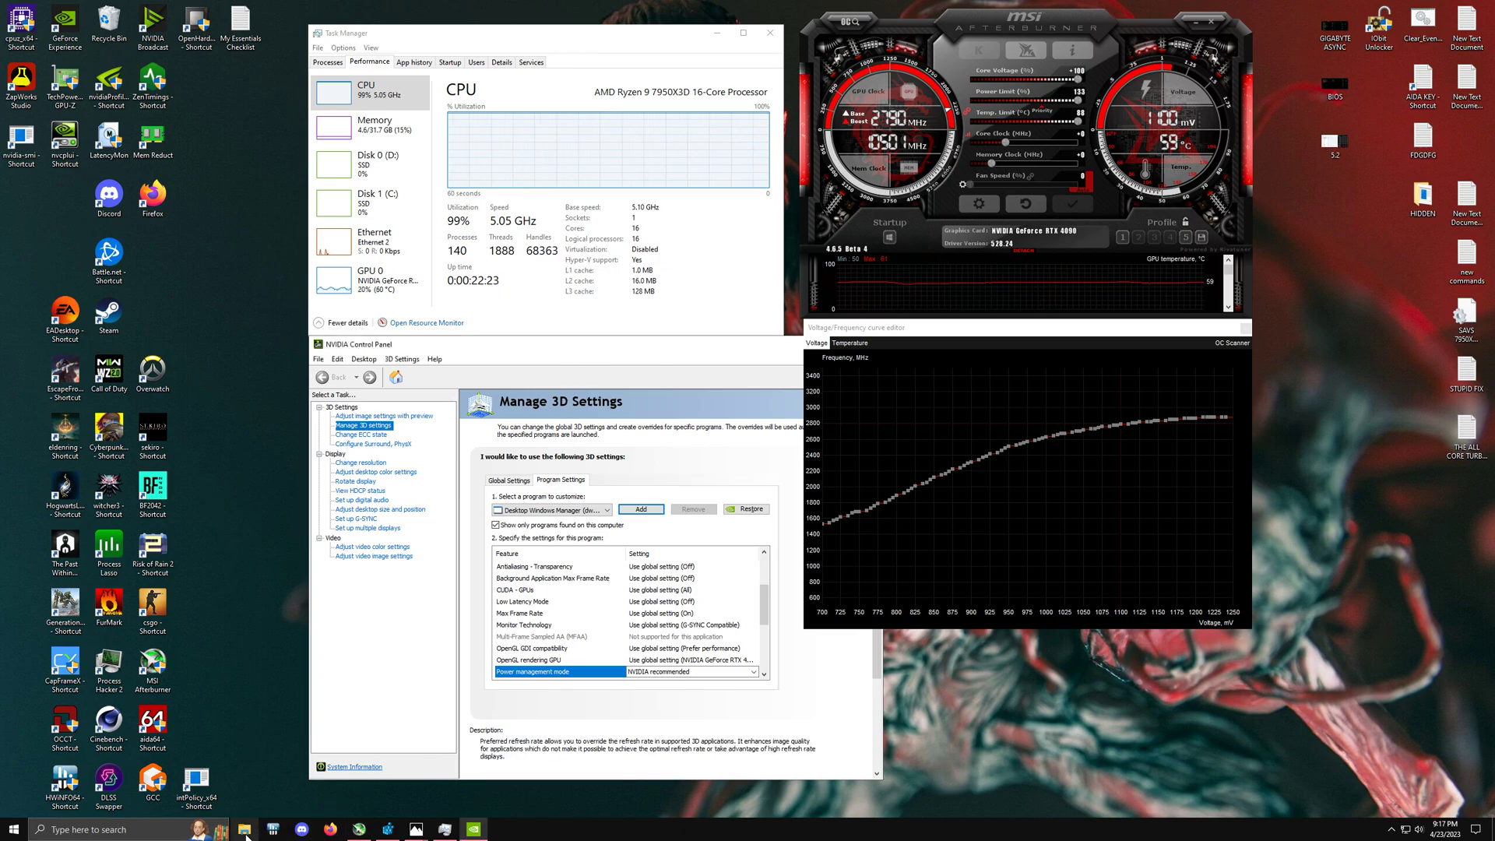
Step: Open p-state.PNG and zoom and pan to show the whole Afterburner window
mouse_move(414, 832)
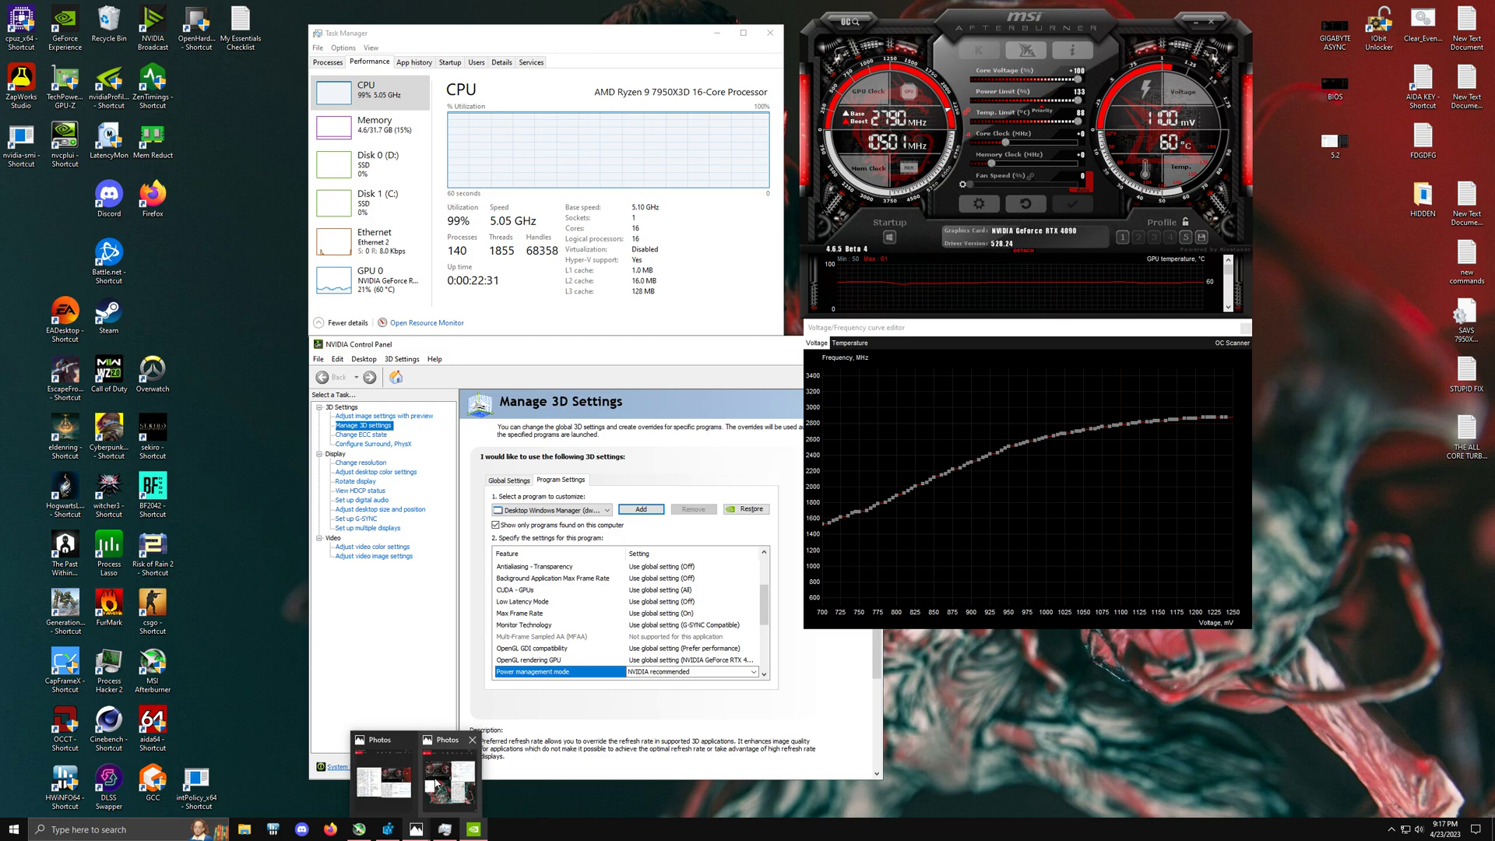
click(383, 775)
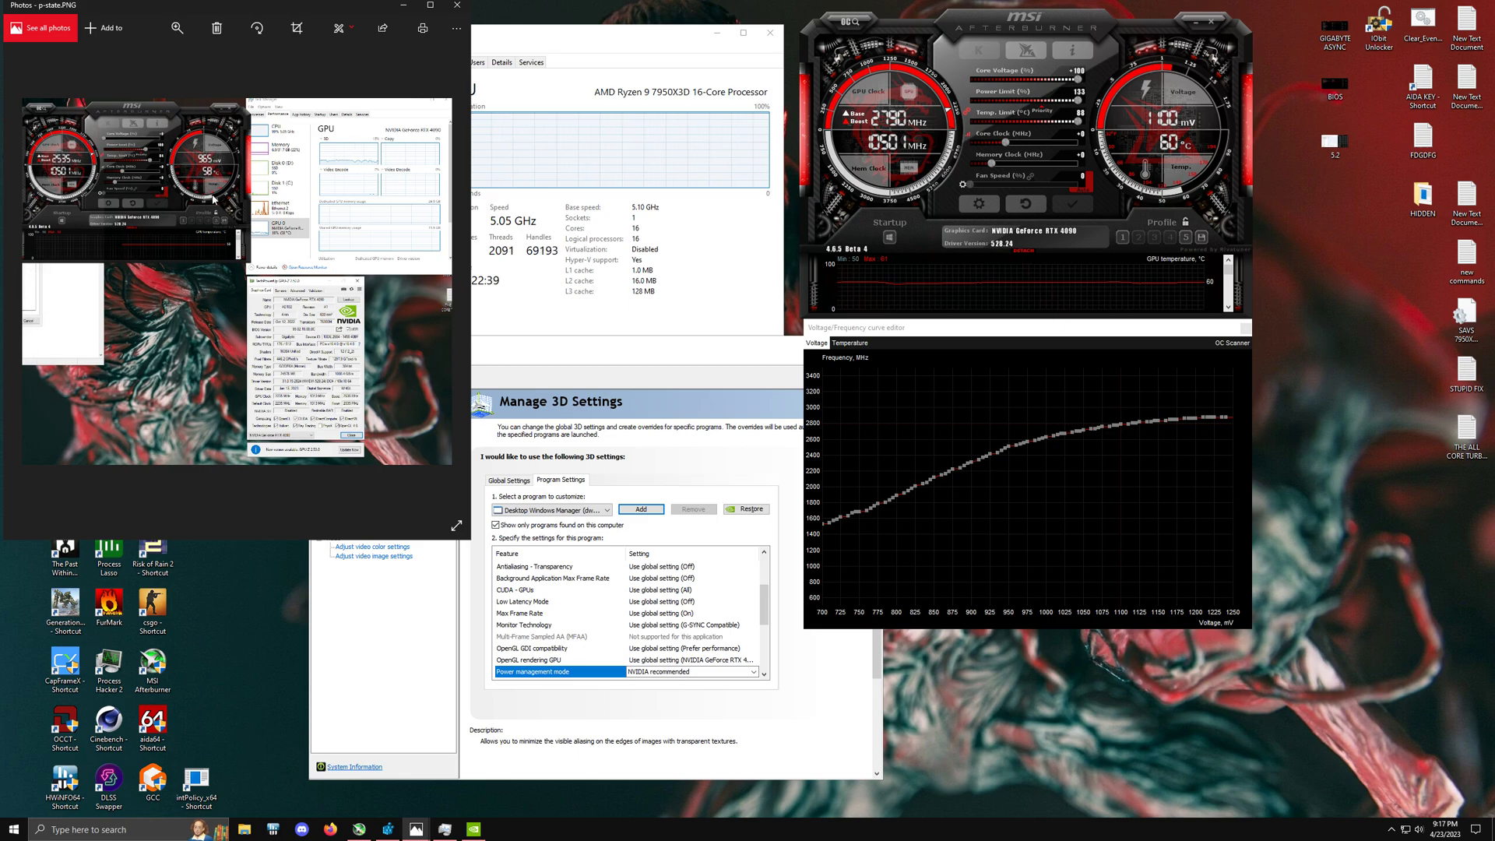
scroll(176, 160, up, 2)
drag(187, 209, 347, 294)
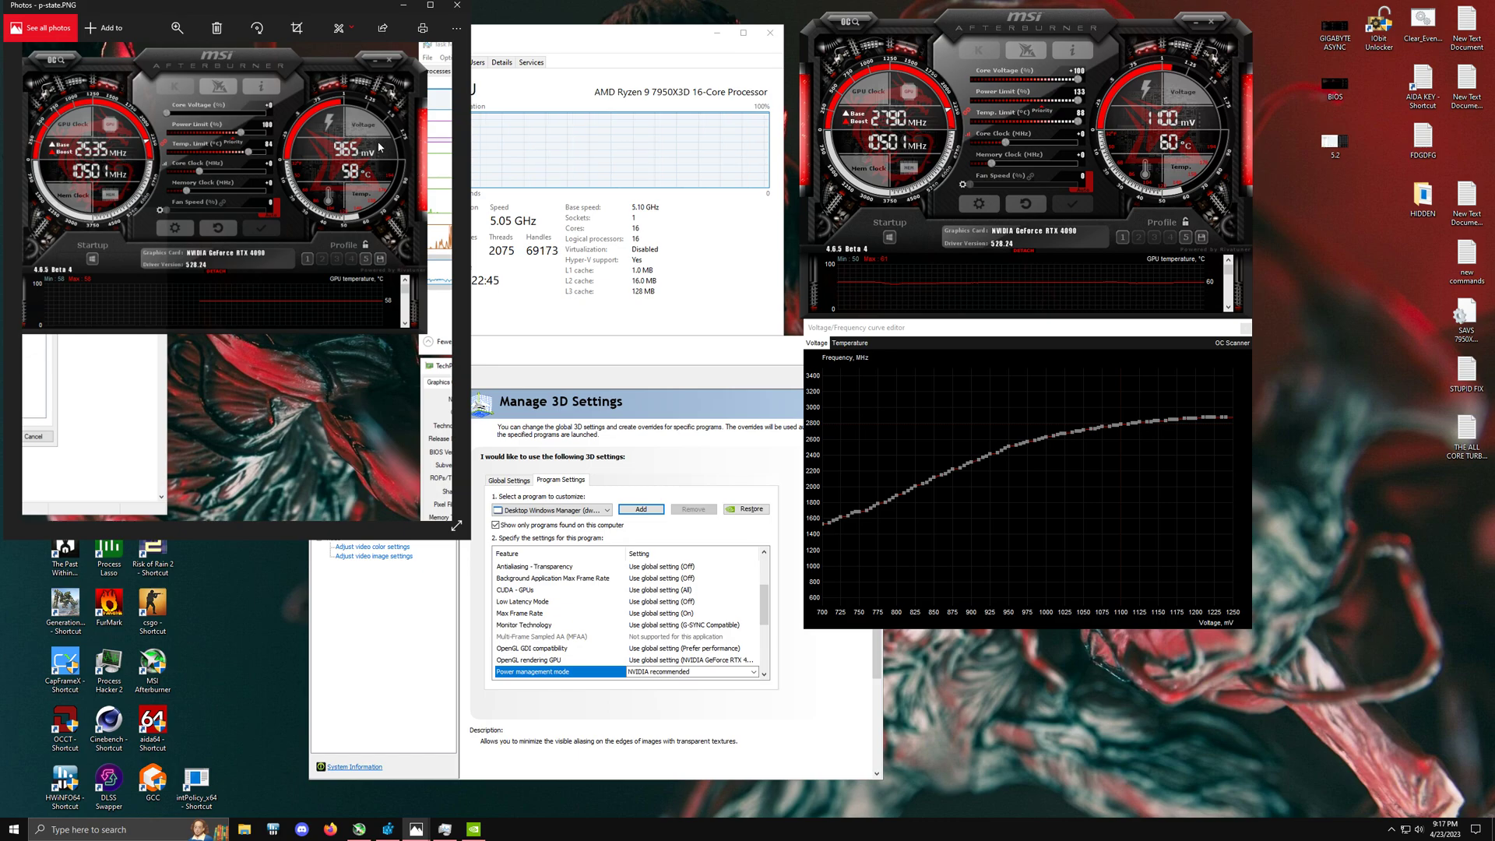
scroll(283, 211, down, 3)
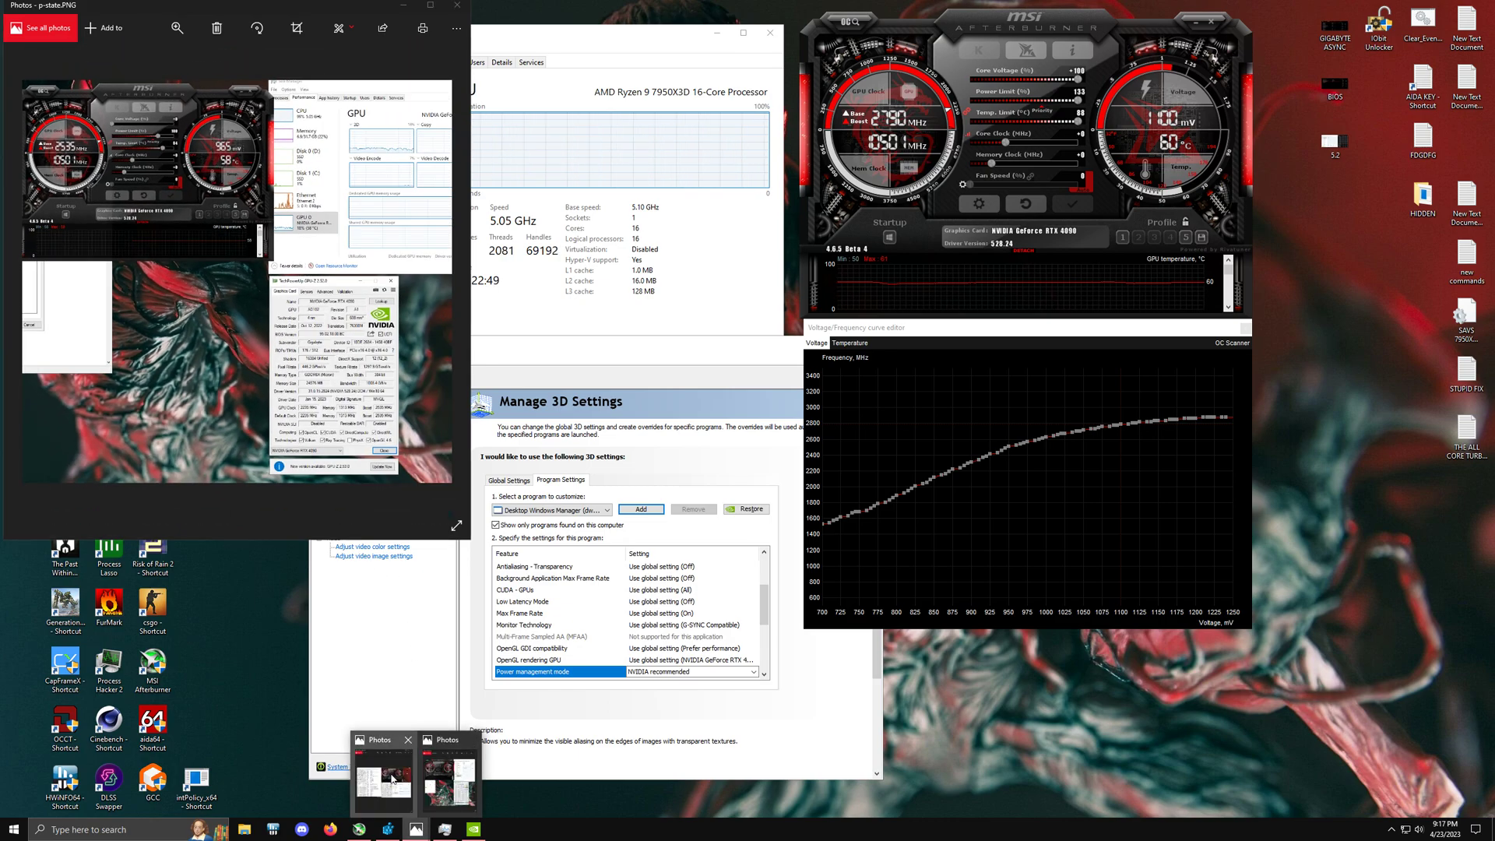
Step: Bring PSTATE CHANGES.PNG forward, move it aside, then close its viewer
click(384, 774)
drag(333, 17, 689, 6)
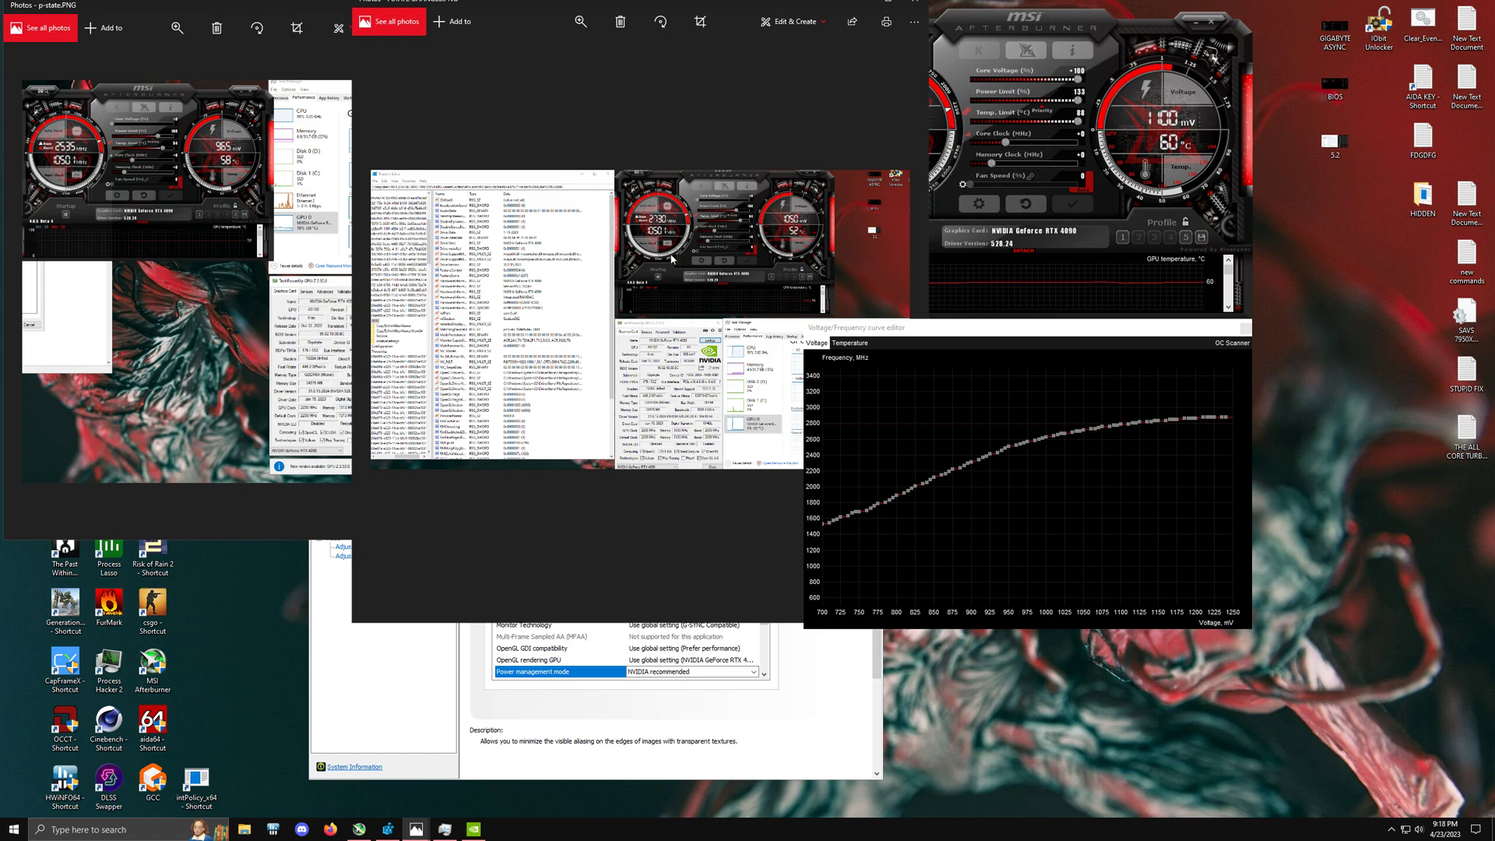
click(915, 3)
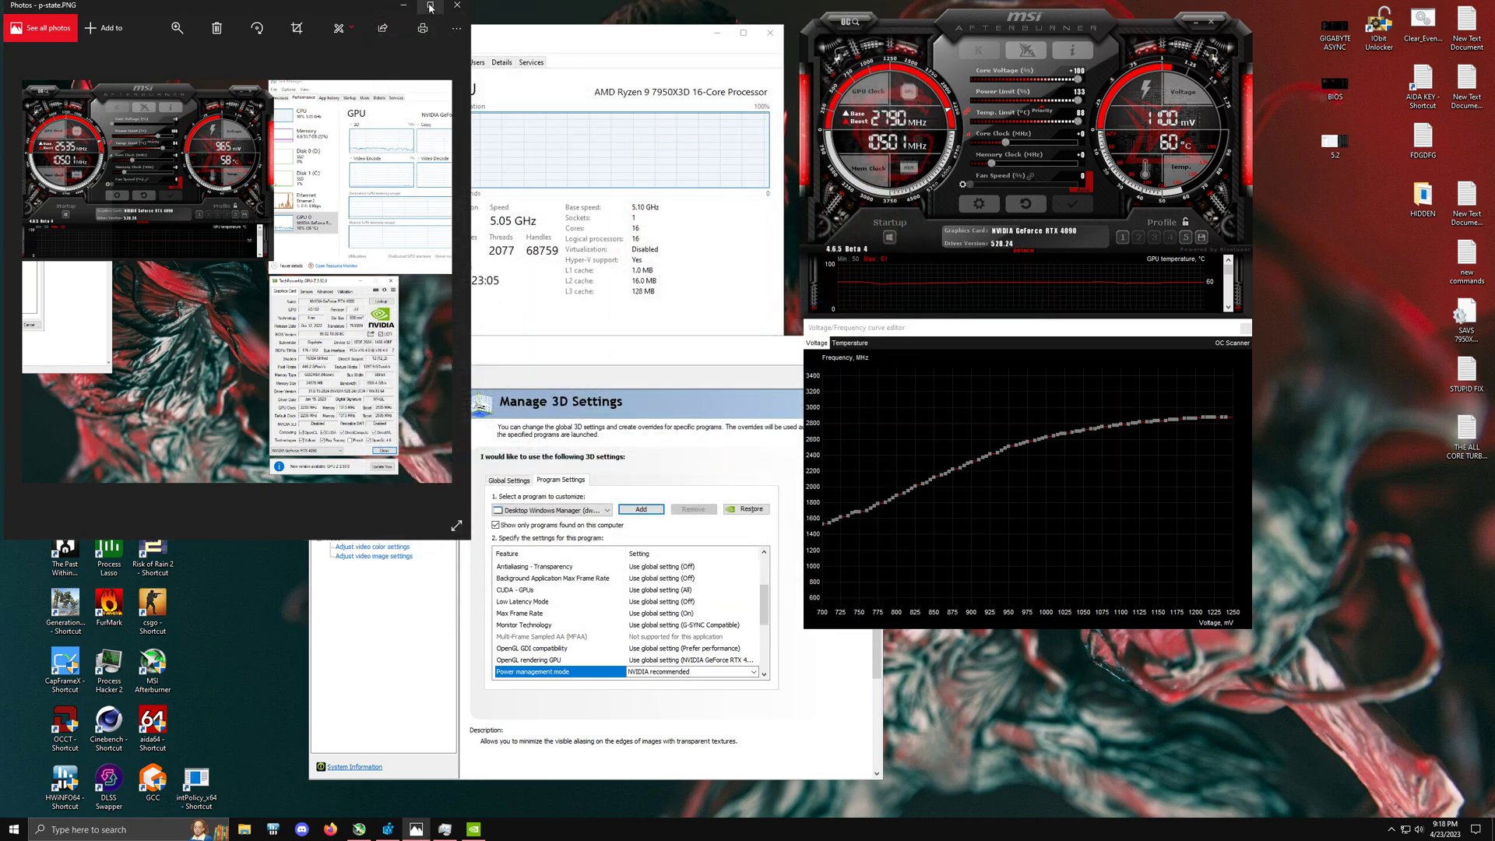
Step: Close the p-state.PNG viewer and check the program list without changing it
click(457, 6)
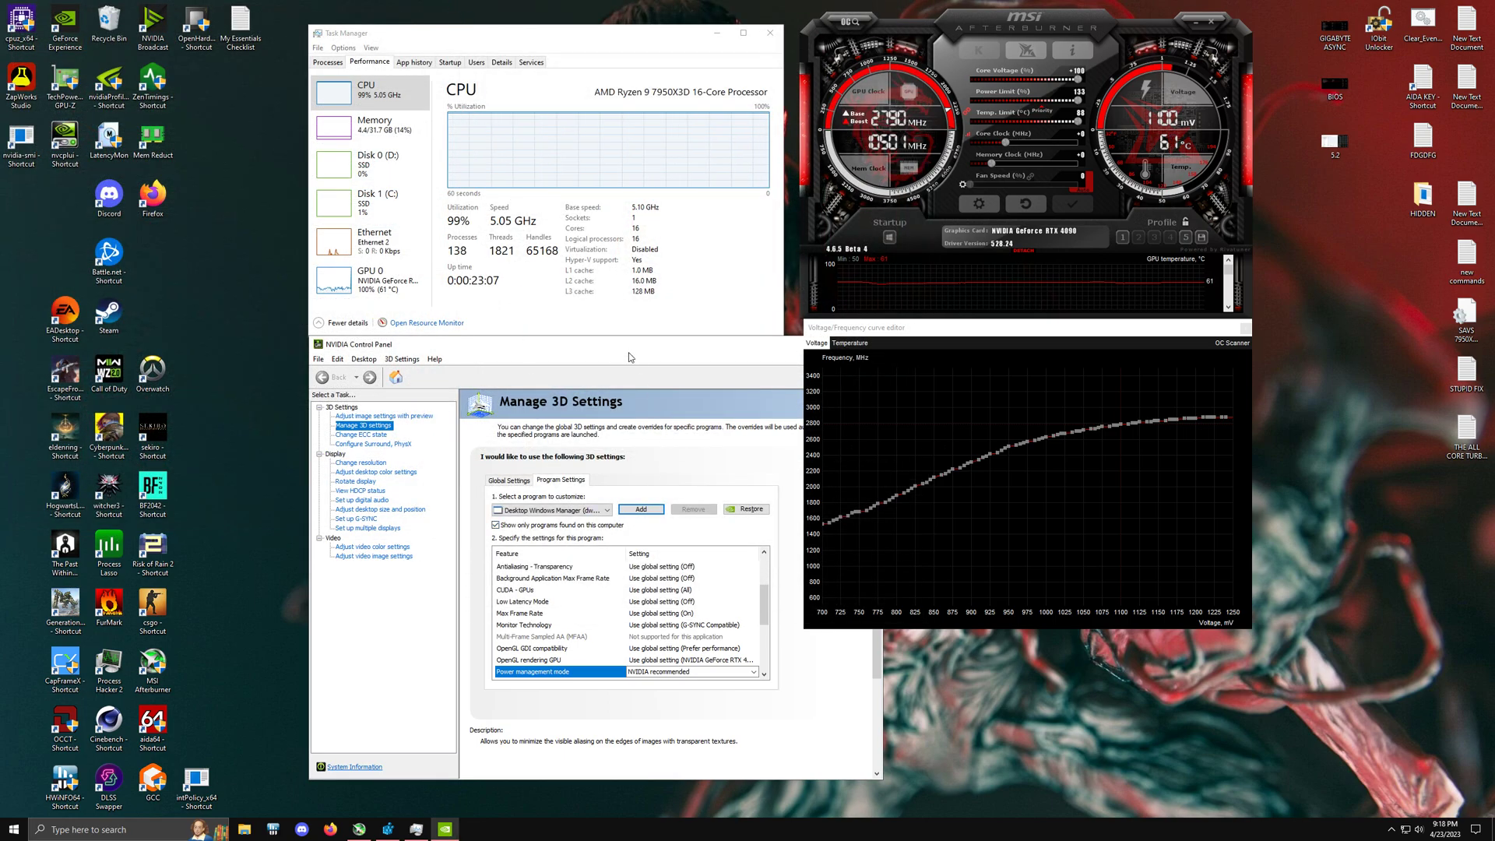
click(582, 510)
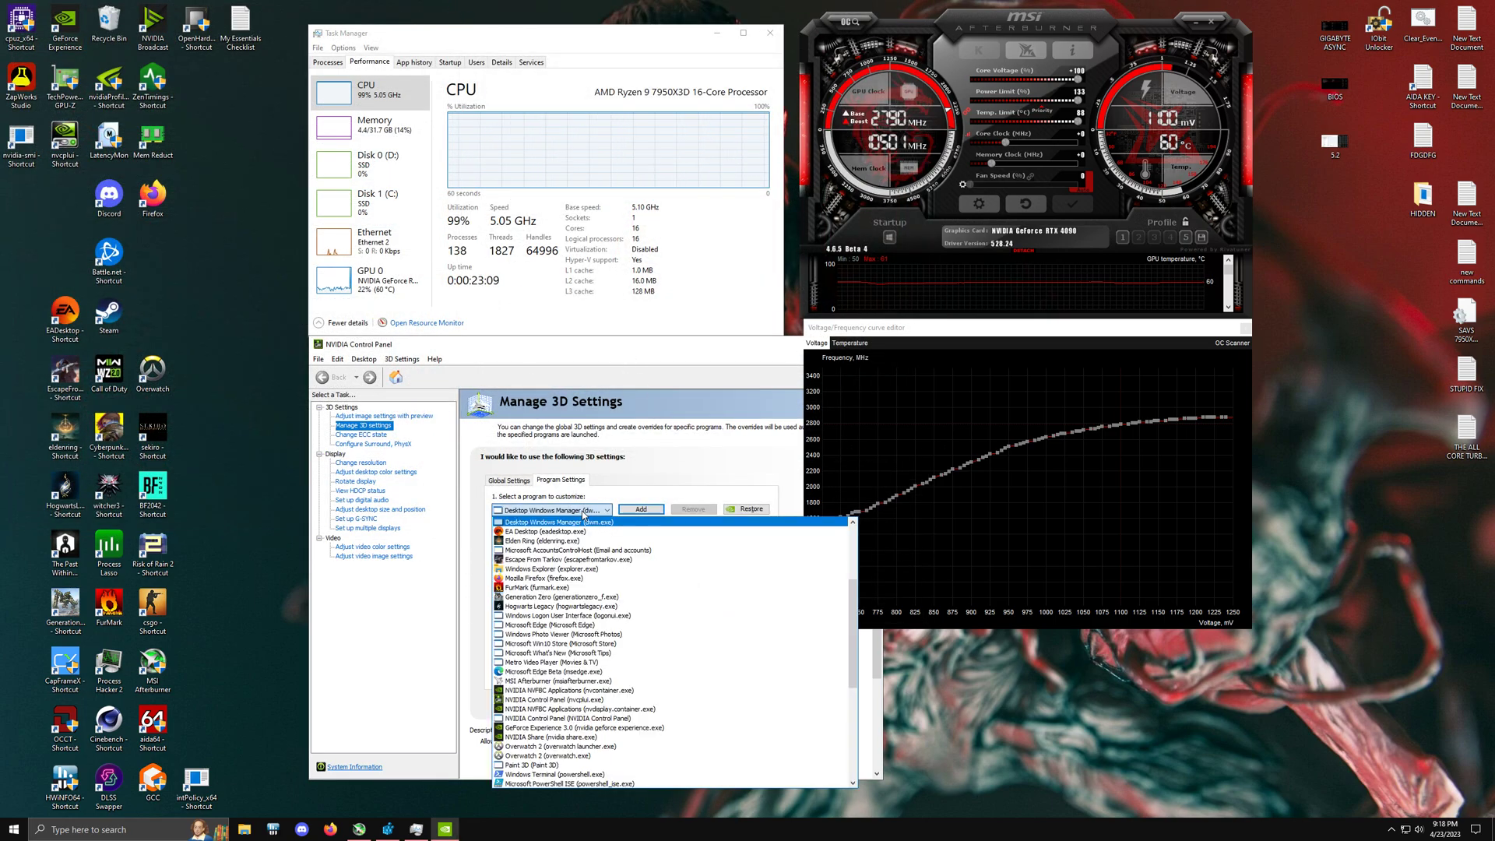
click(583, 512)
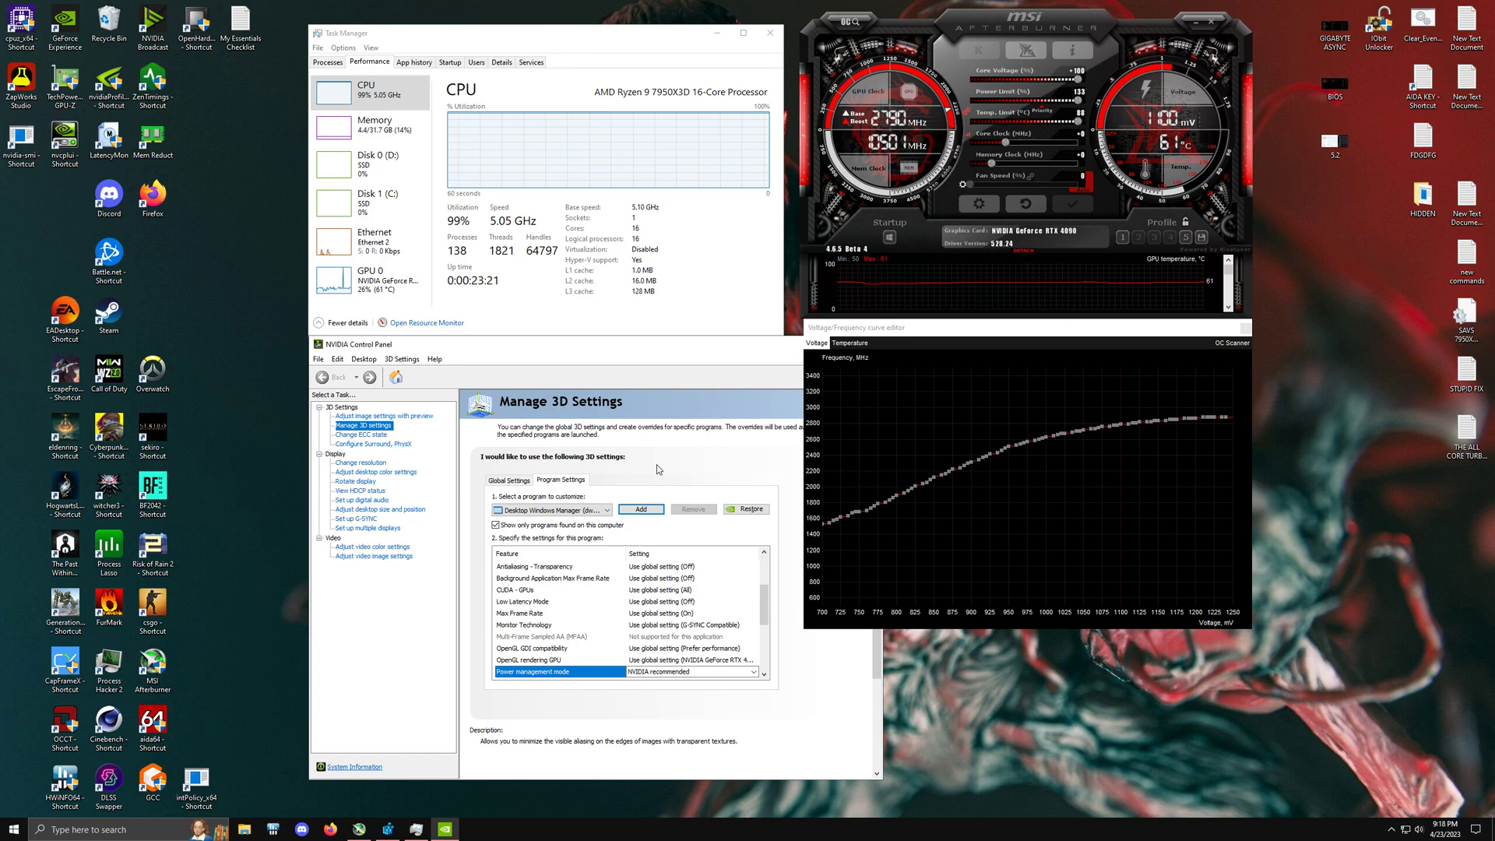
Step: Set Power management mode to Prefer maximum performance again and apply it
click(677, 672)
click(677, 685)
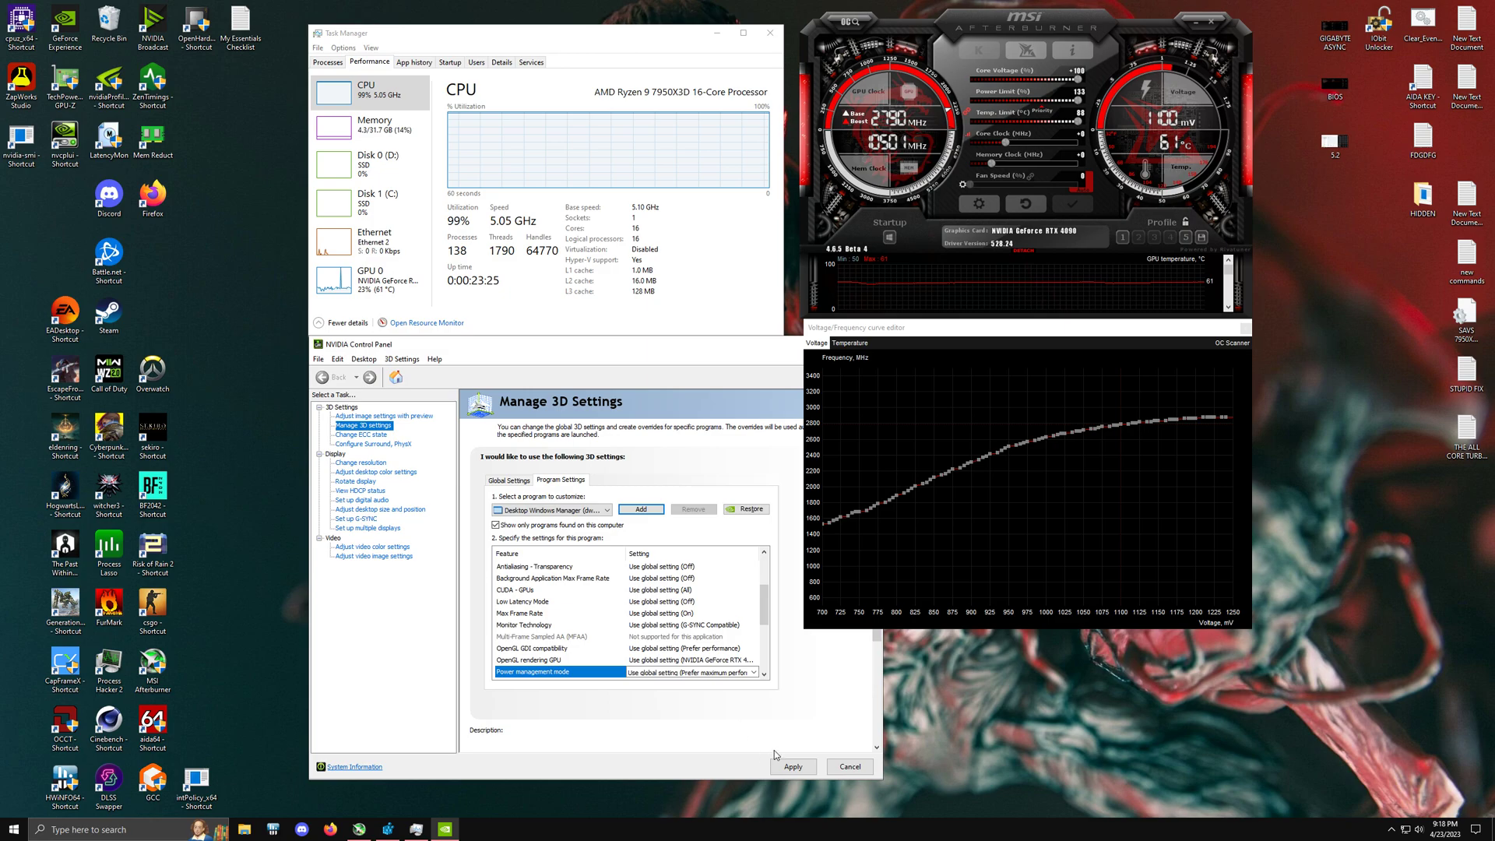
click(791, 766)
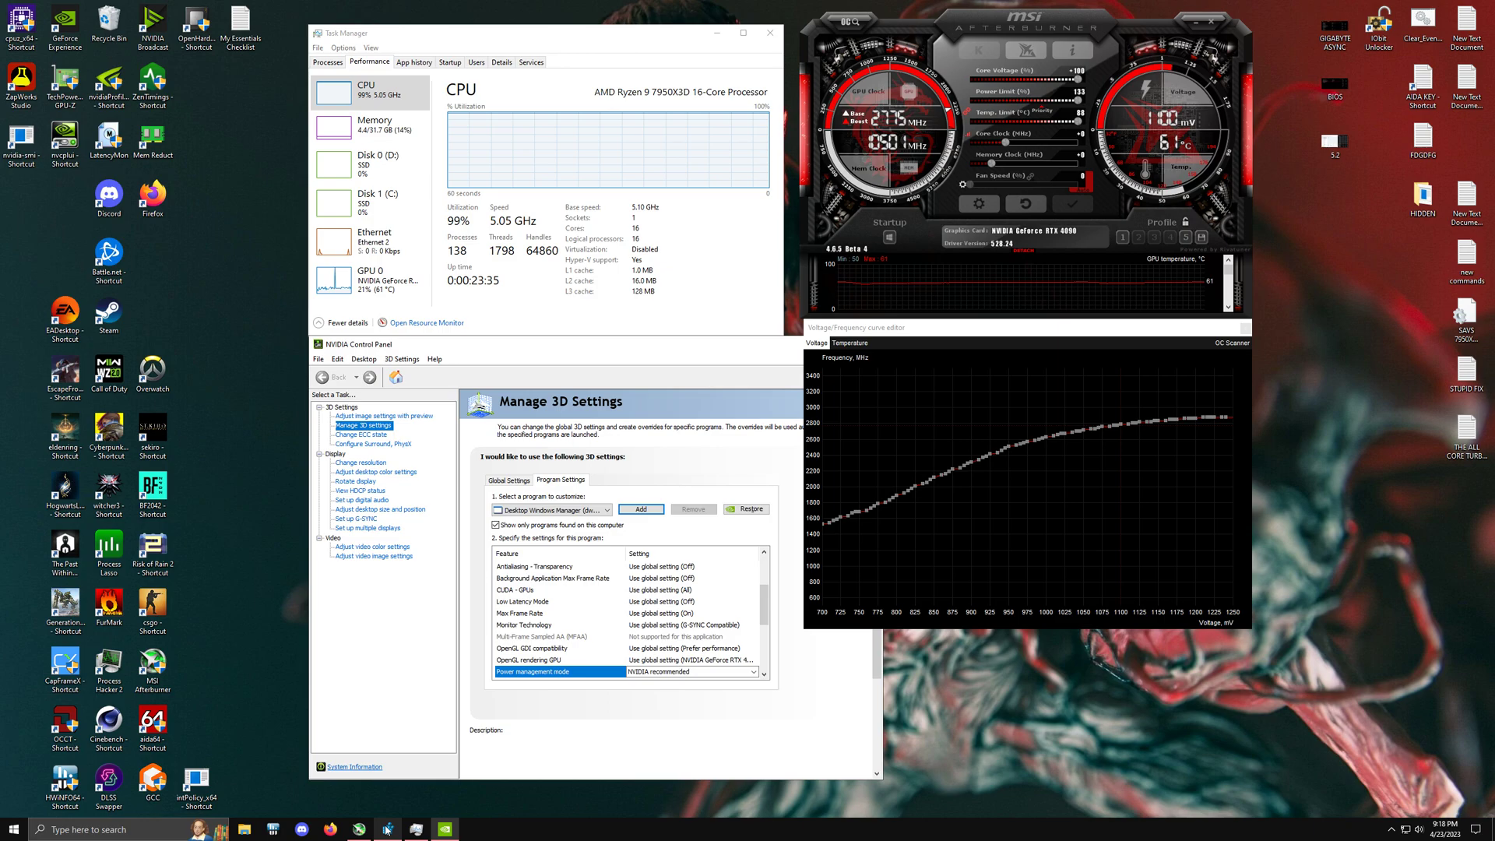
Step: Bring Registry Editor forward, then search 'DEV' to open Device Manager and expand Display adapters
mouse_move(387, 830)
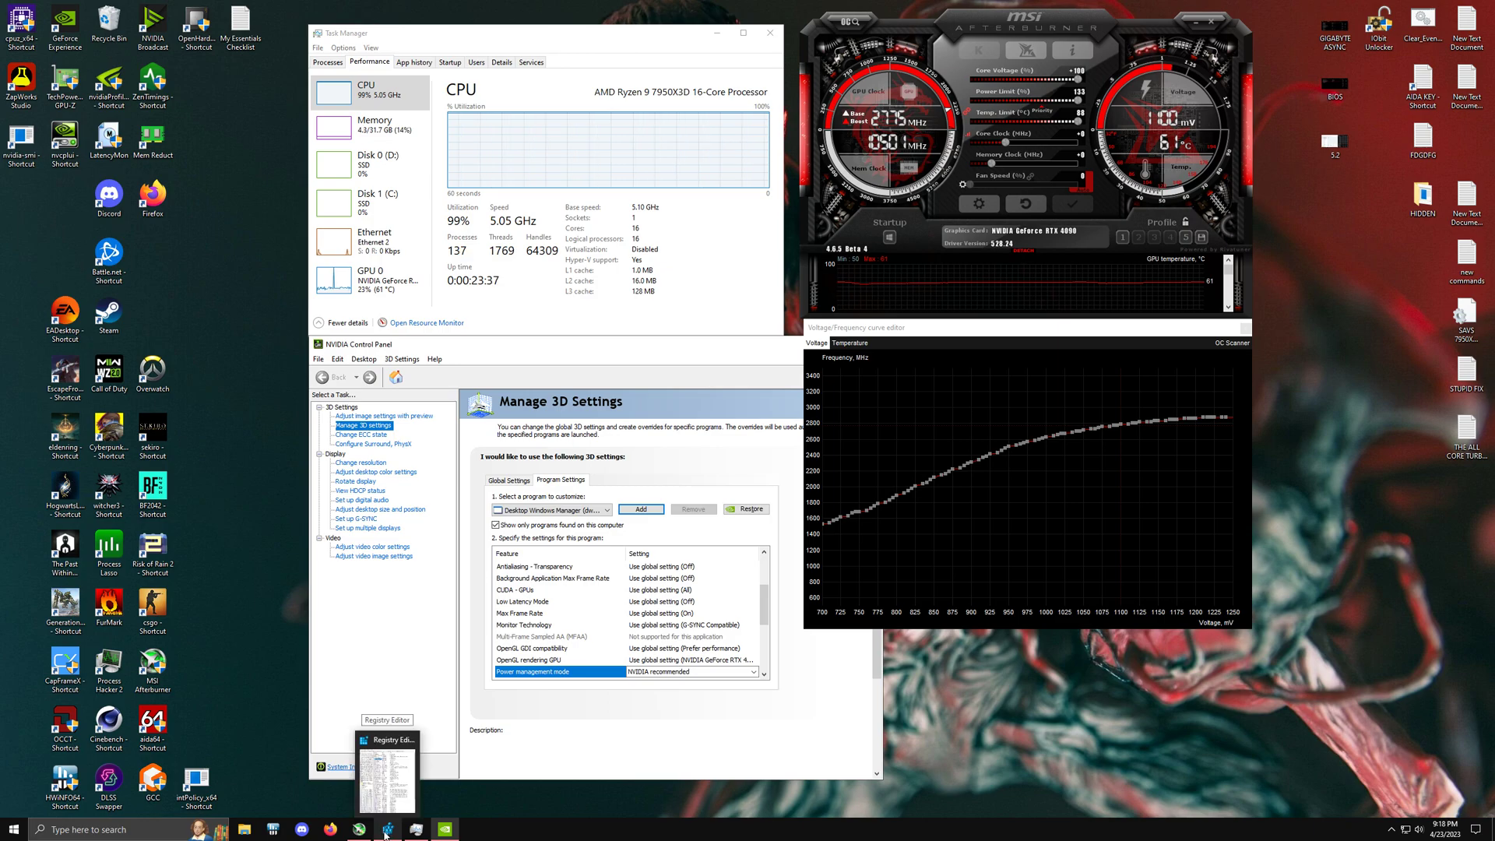
click(387, 832)
click(87, 834)
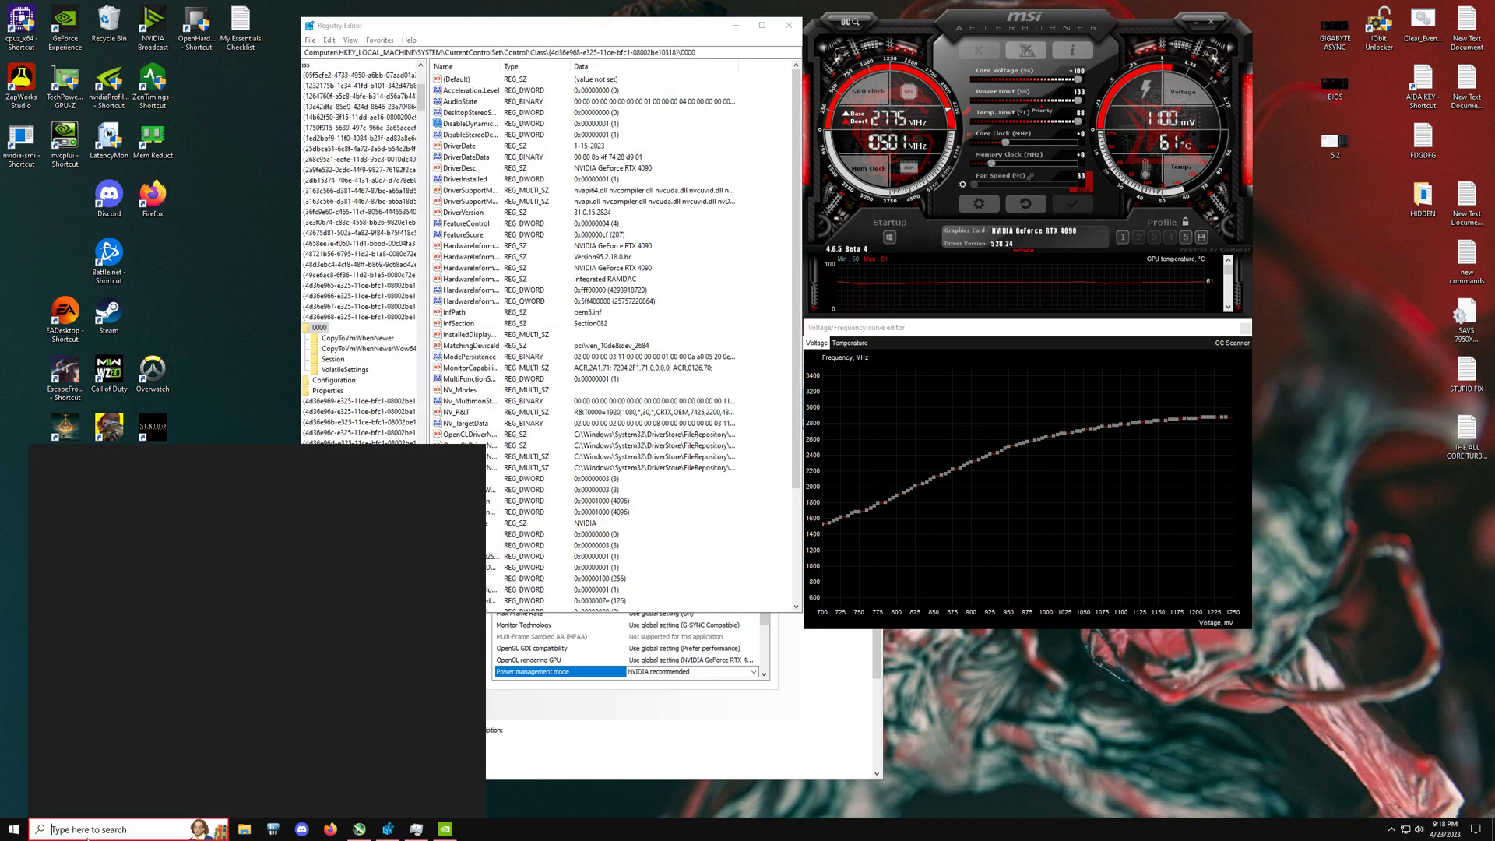
text(DEV)
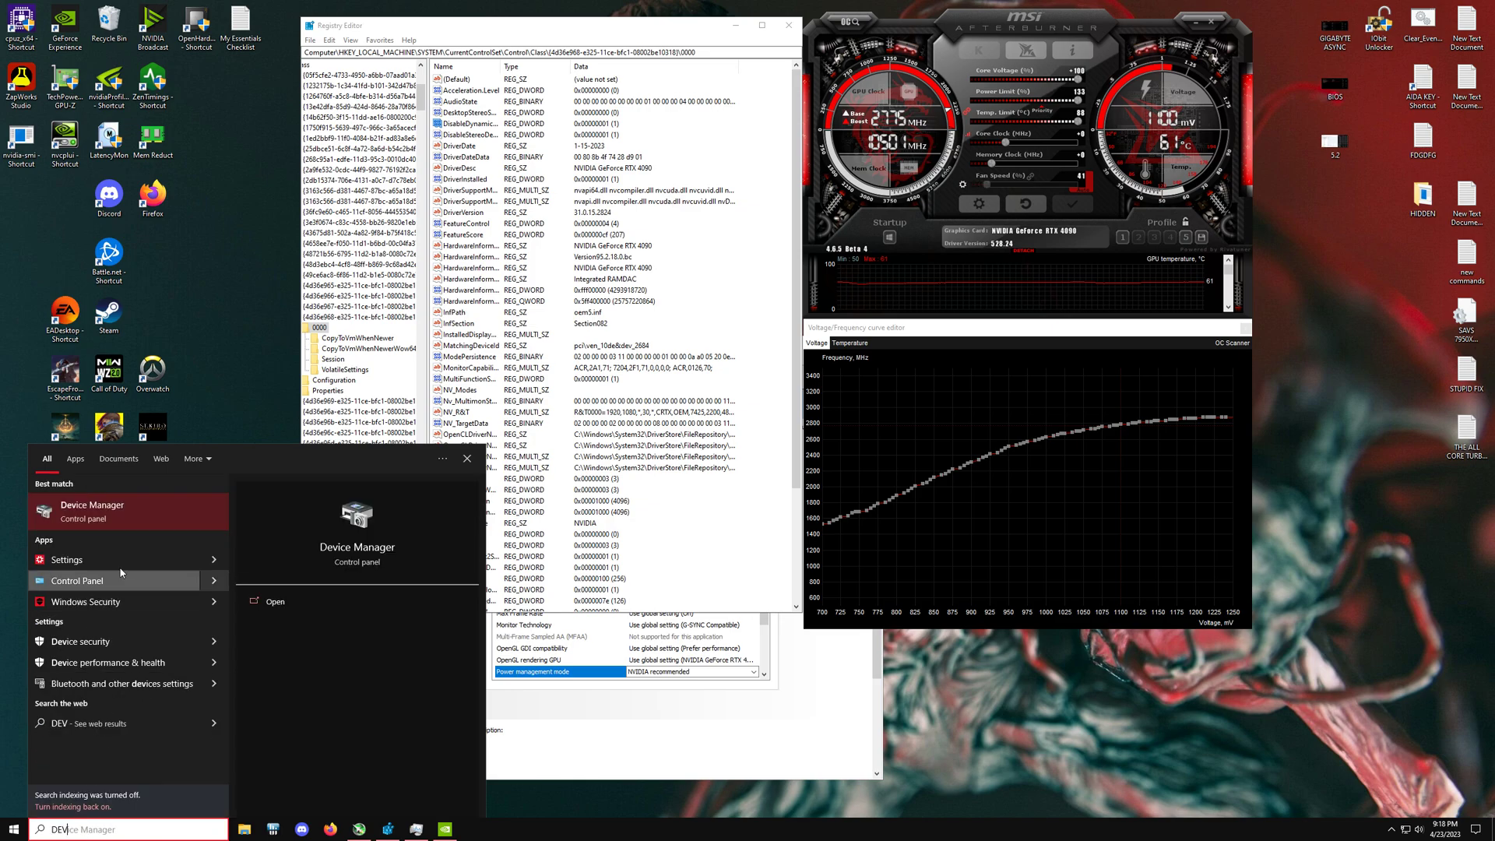
click(109, 510)
click(65, 131)
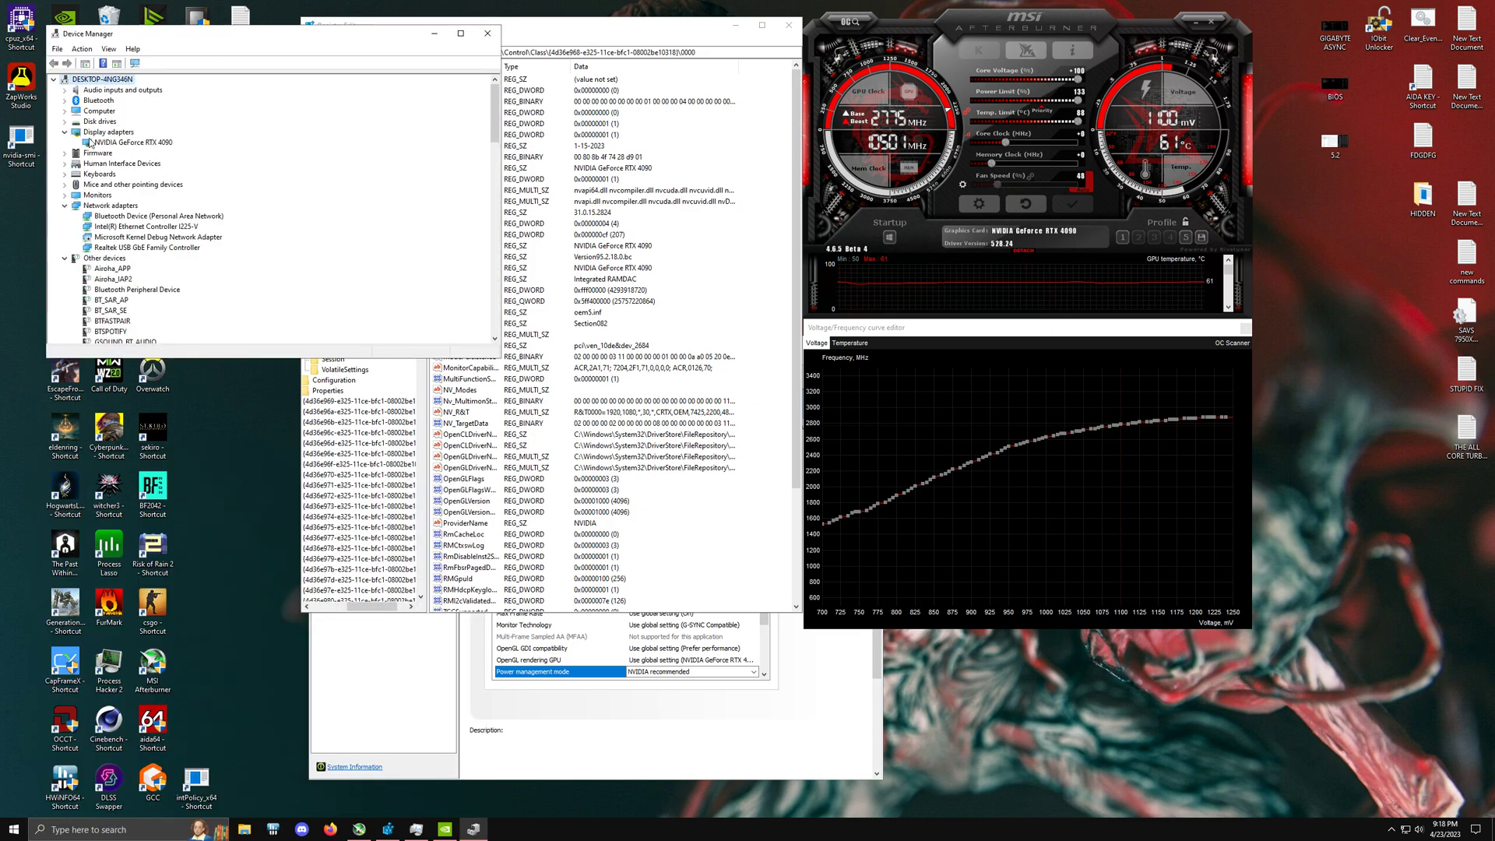
Step: Copy the RTX 4090's Class Guid {4d36e968-e325-11ce-bfc1-08002be10318} from its Details properties
right_click(122, 144)
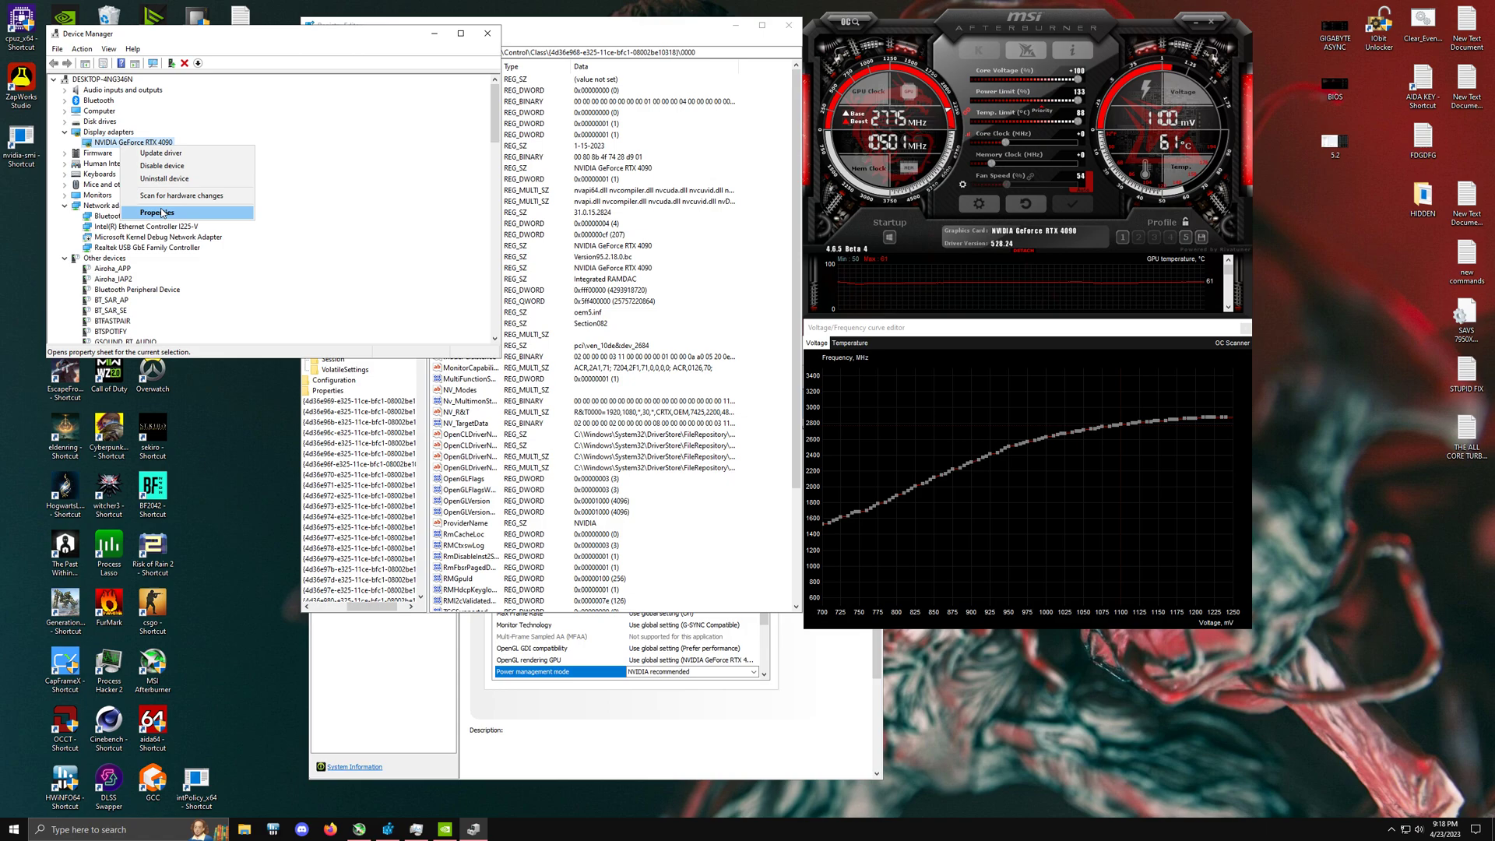
click(161, 212)
click(228, 87)
click(228, 144)
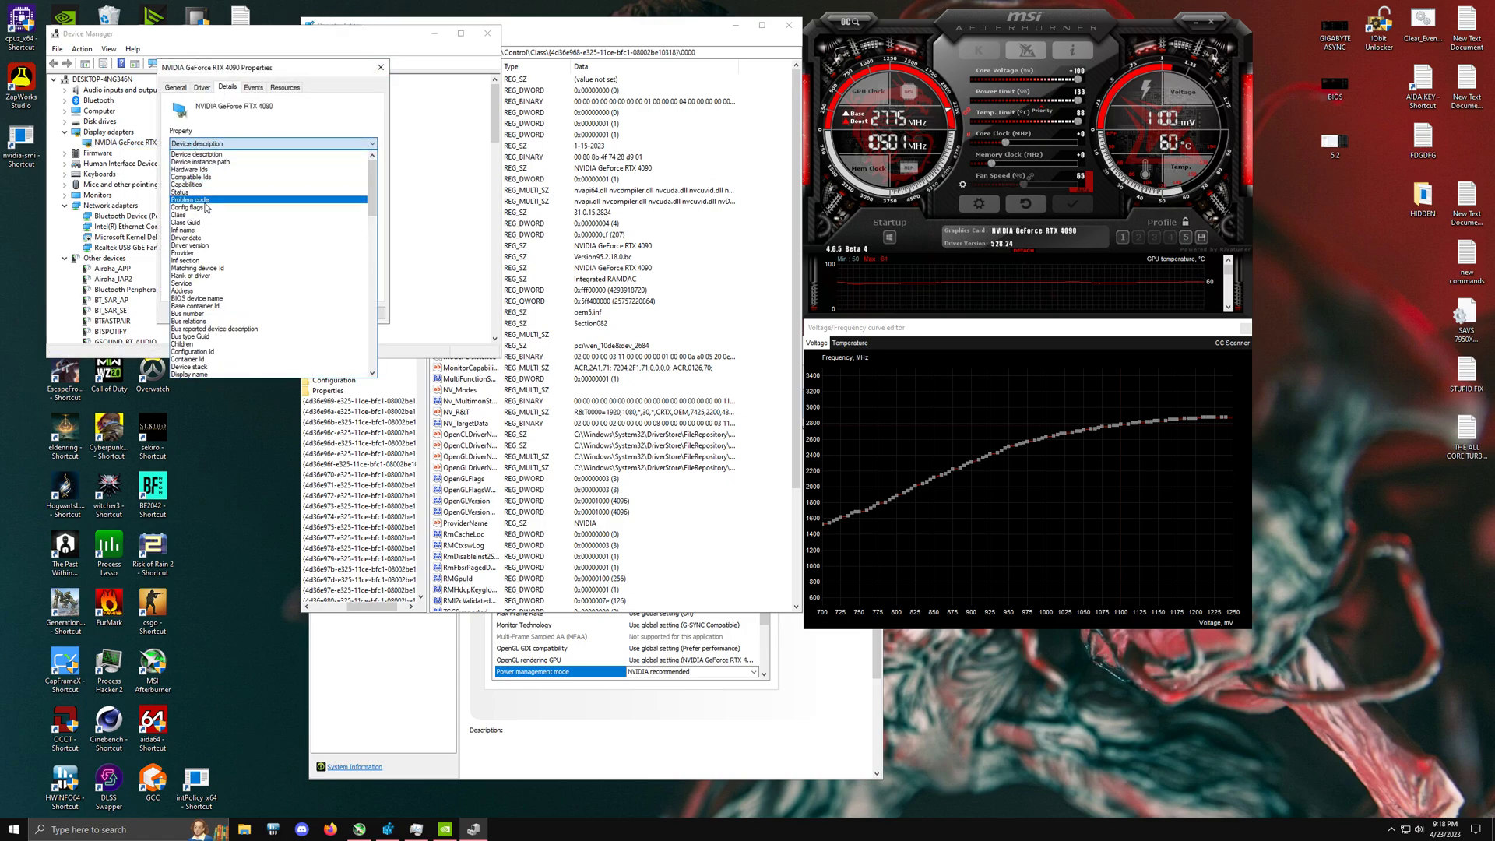
click(226, 222)
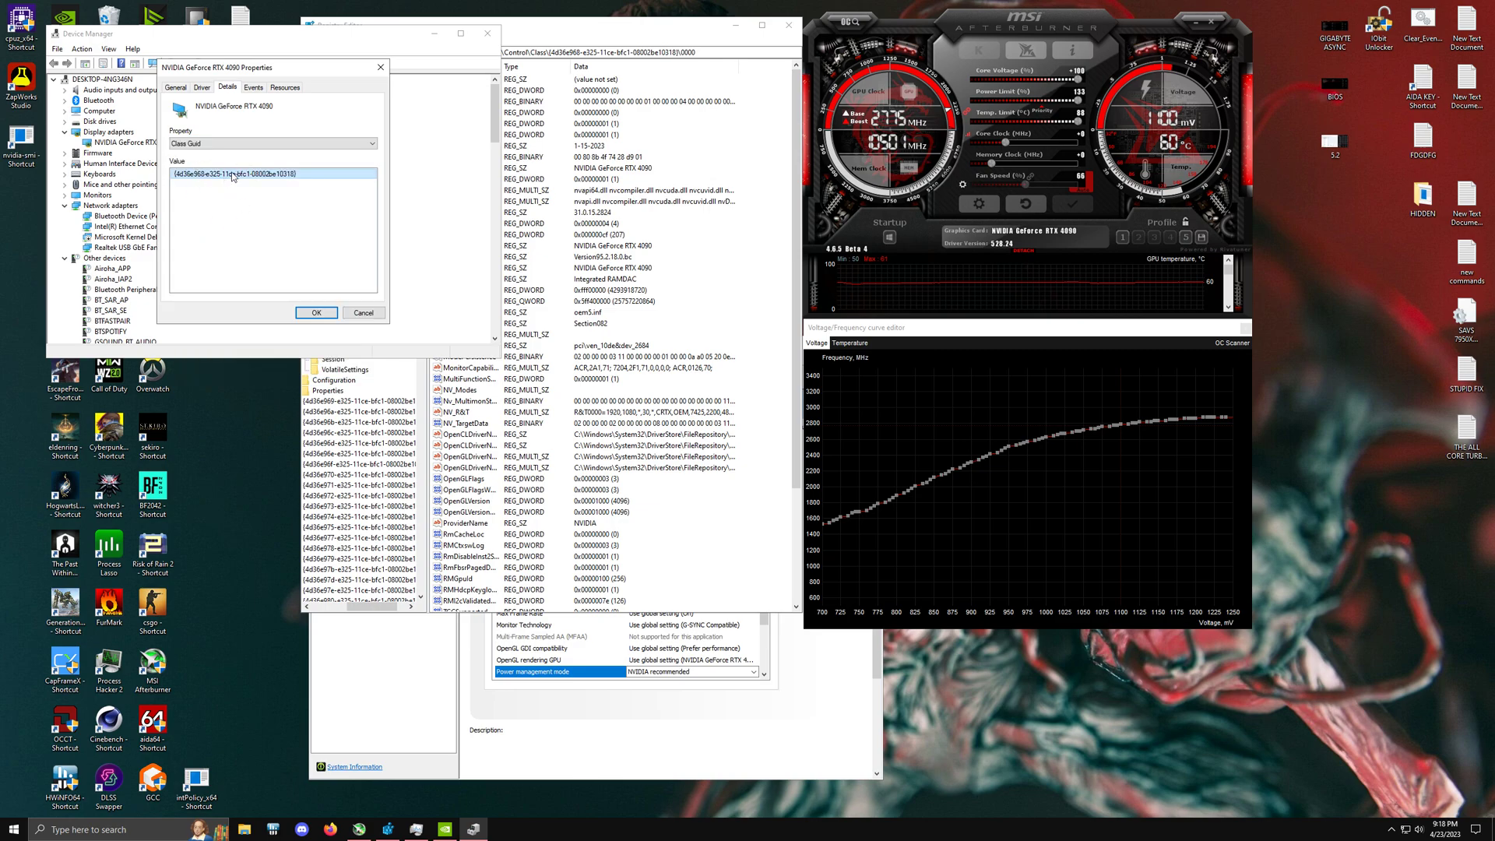
right_click(269, 181)
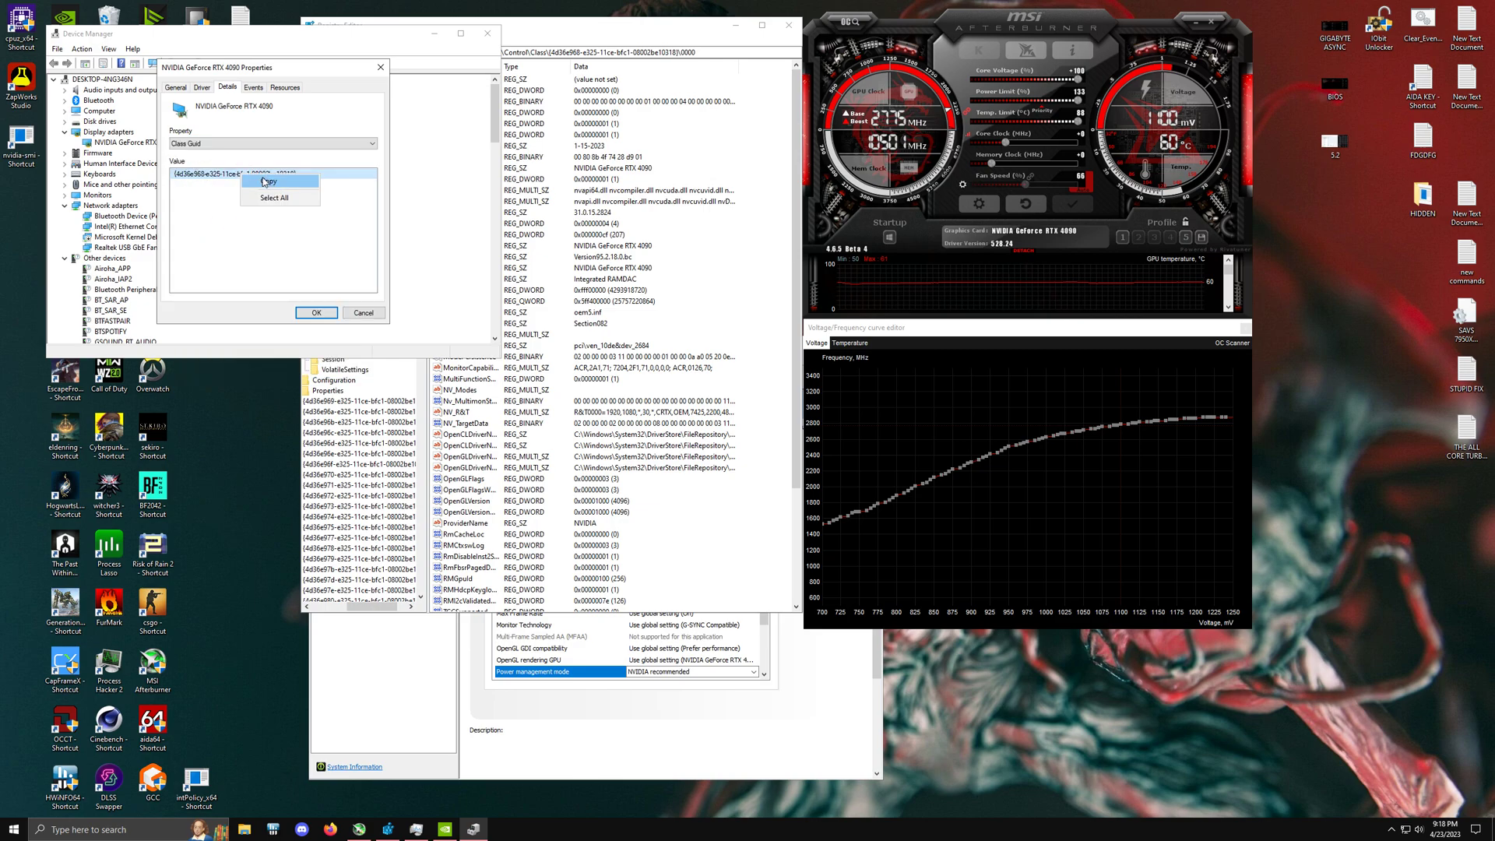
click(272, 185)
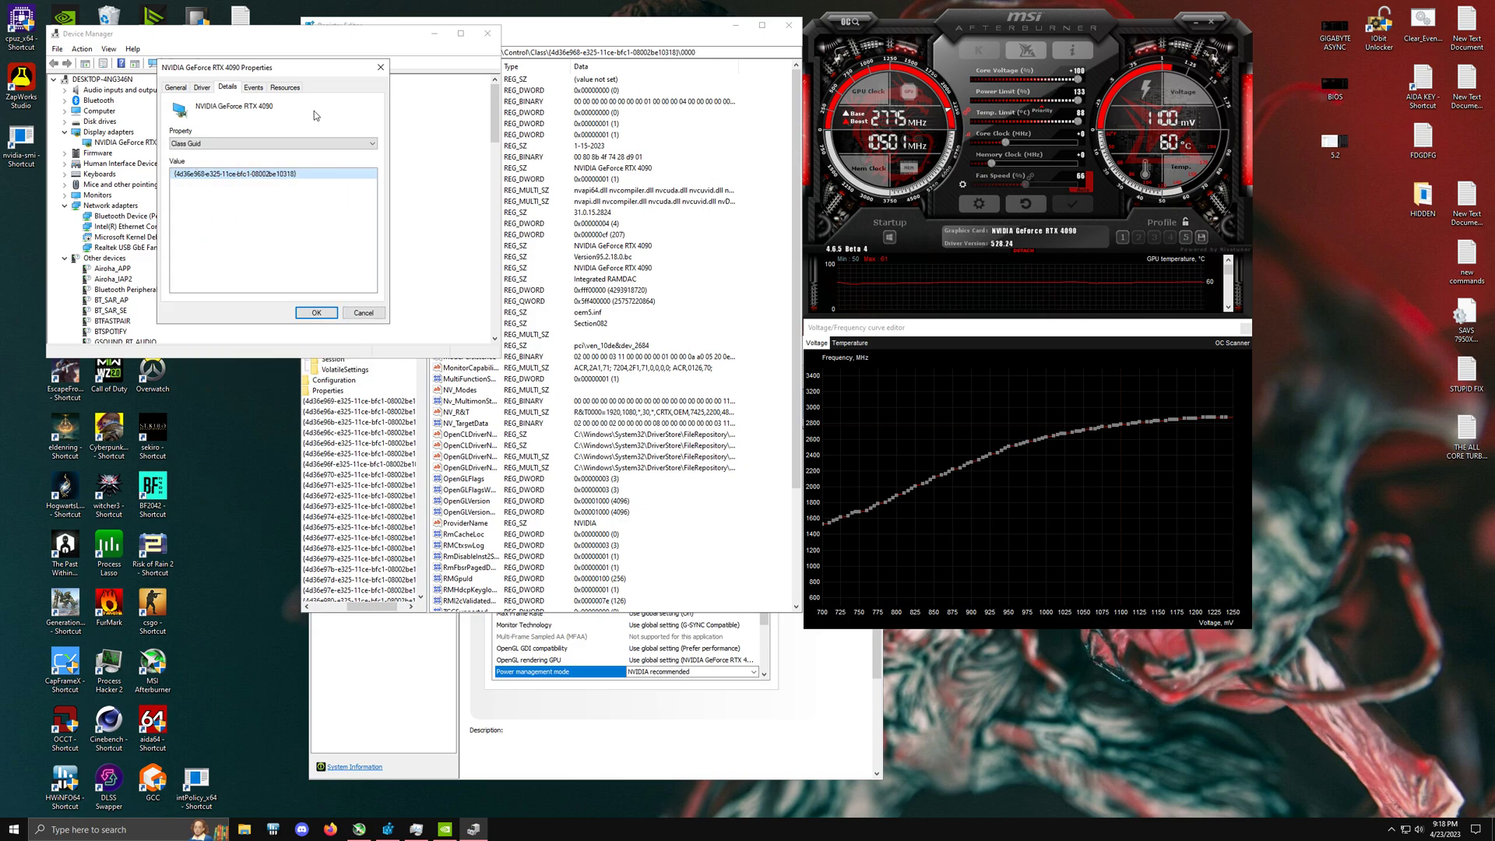
Step: Close the RTX 4090 properties after dismissing the open-dialogs warning
click(493, 32)
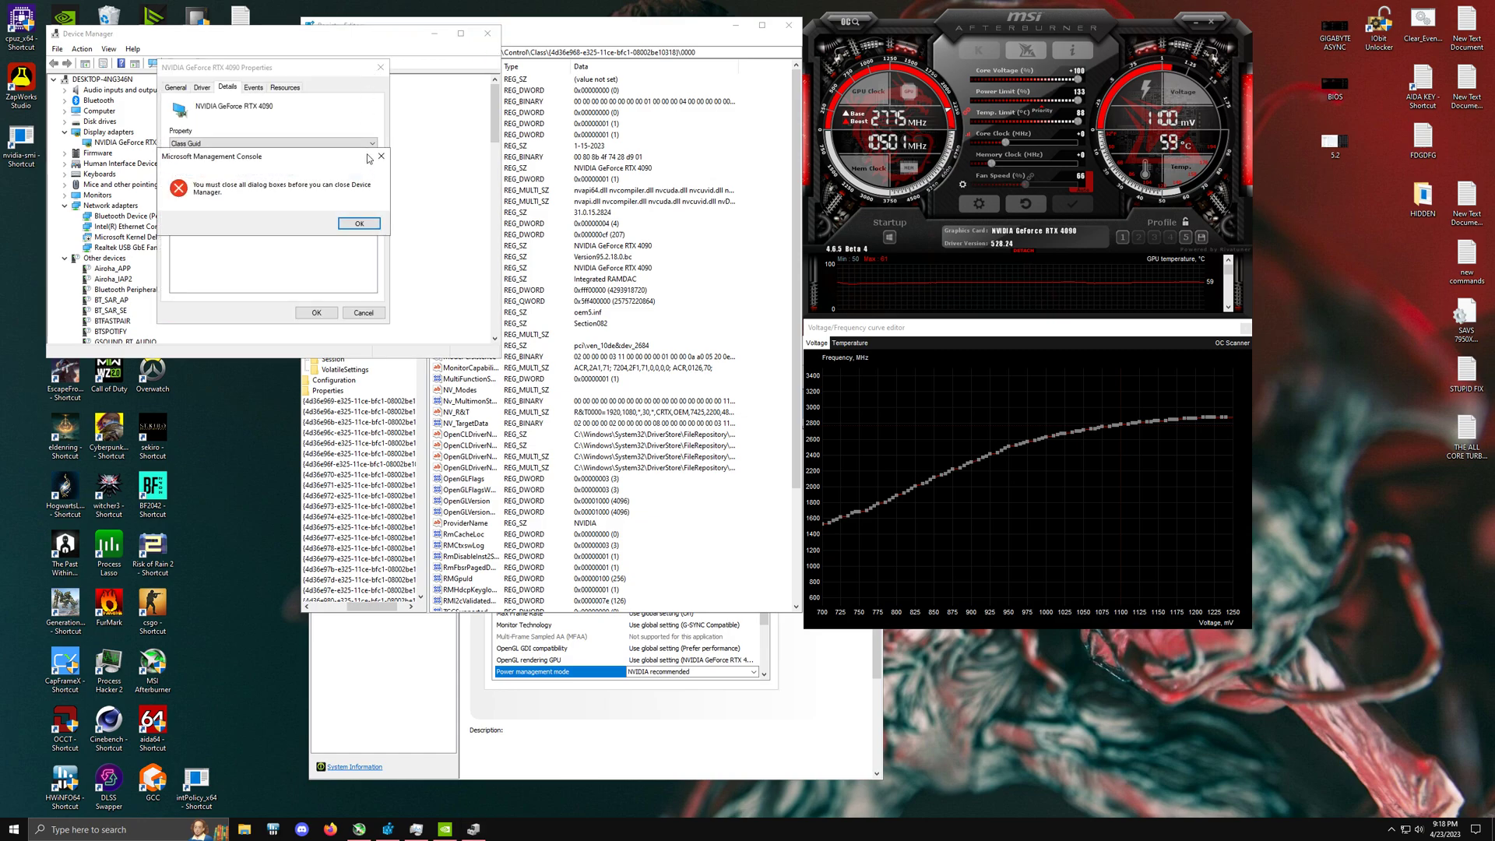
click(381, 157)
click(381, 67)
Step: Close Device Manager and check the class GUID in Registry Editor's key path
click(487, 32)
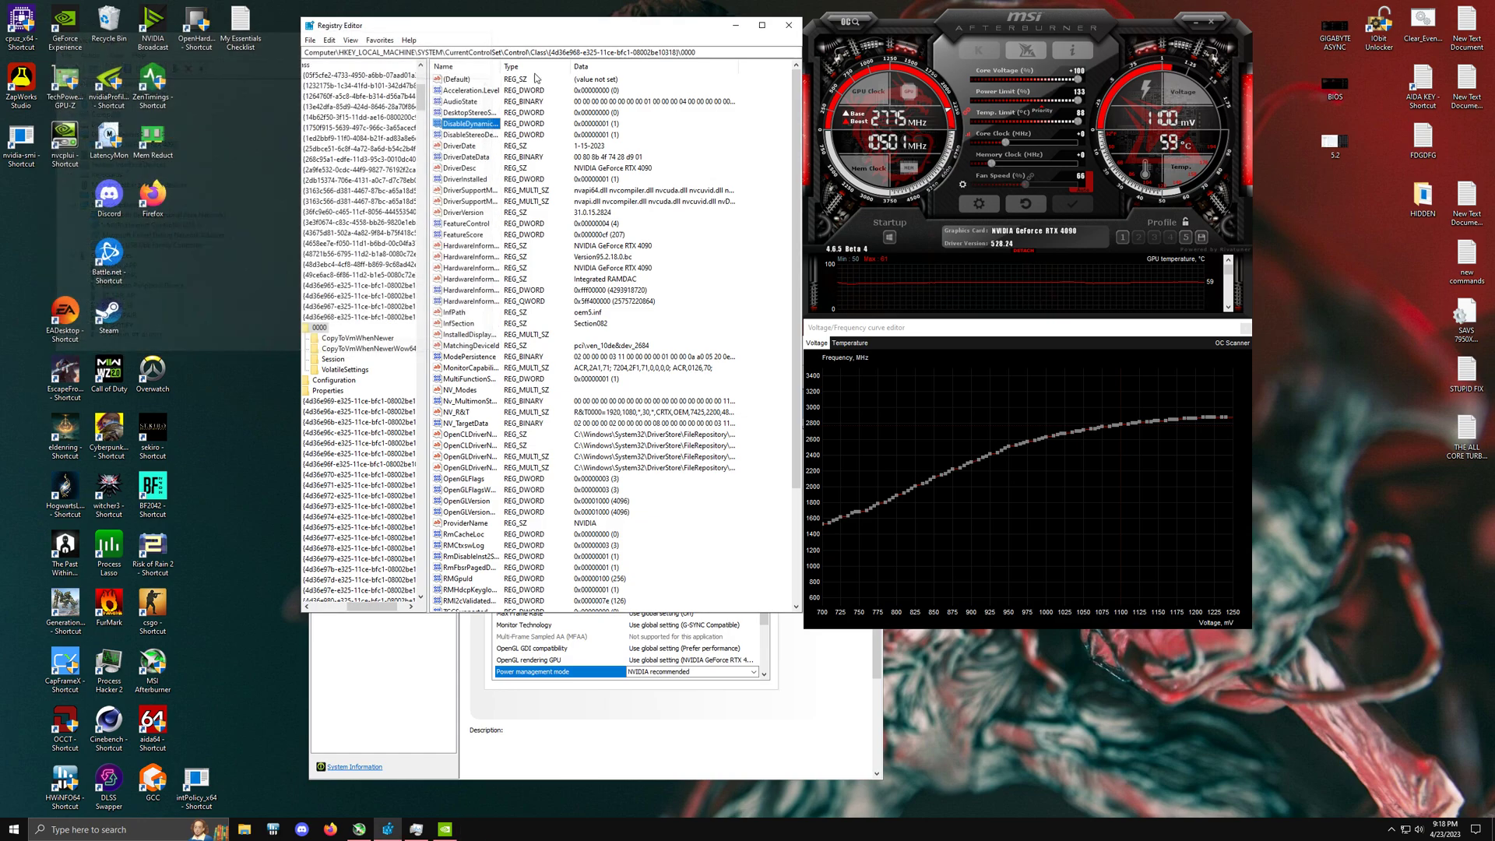
click(709, 53)
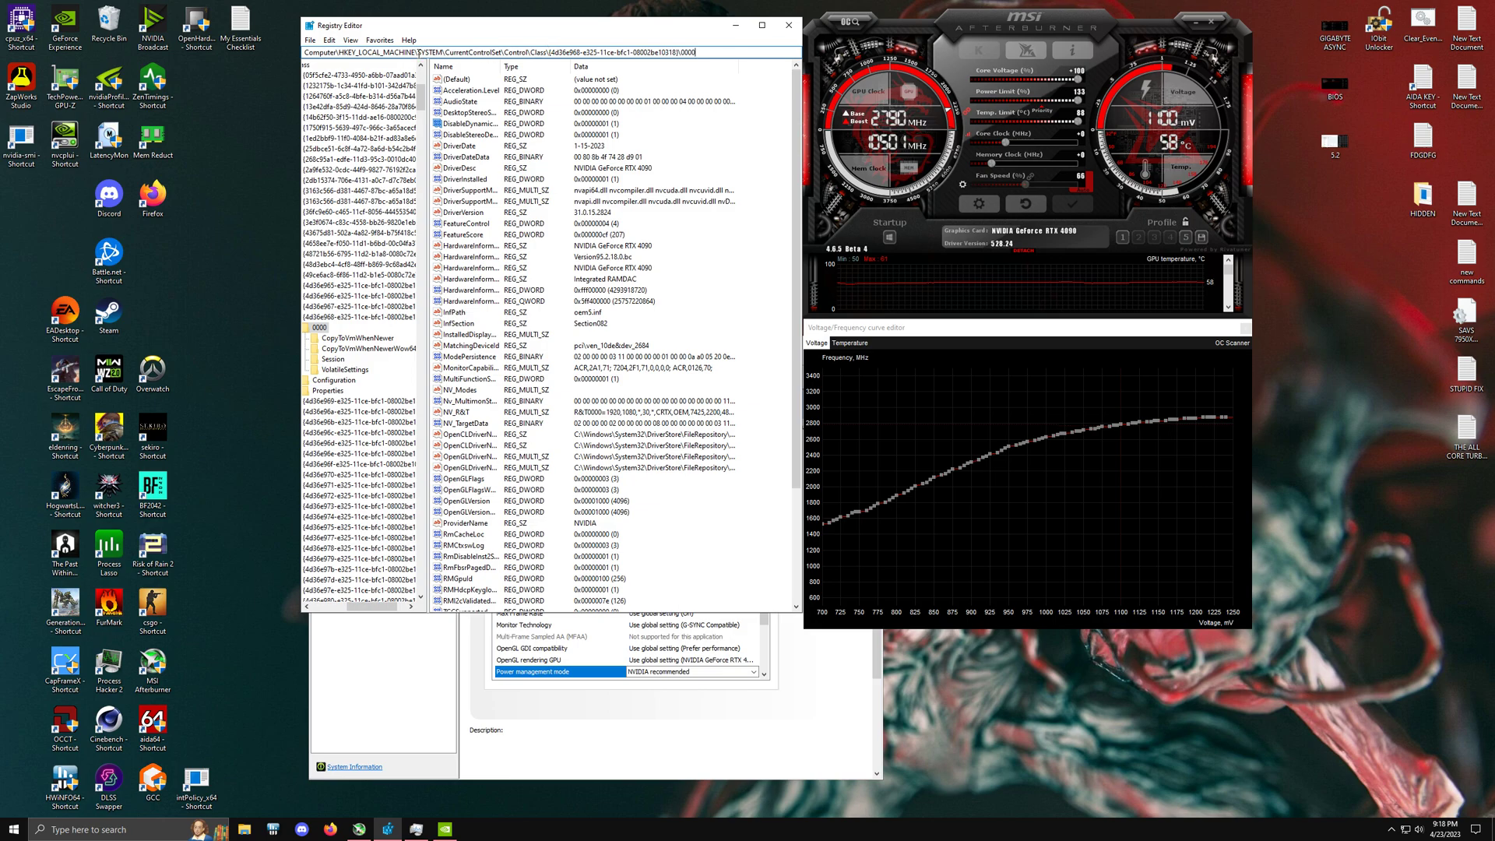
drag(336, 51, 551, 52)
click(549, 50)
drag(549, 52, 682, 52)
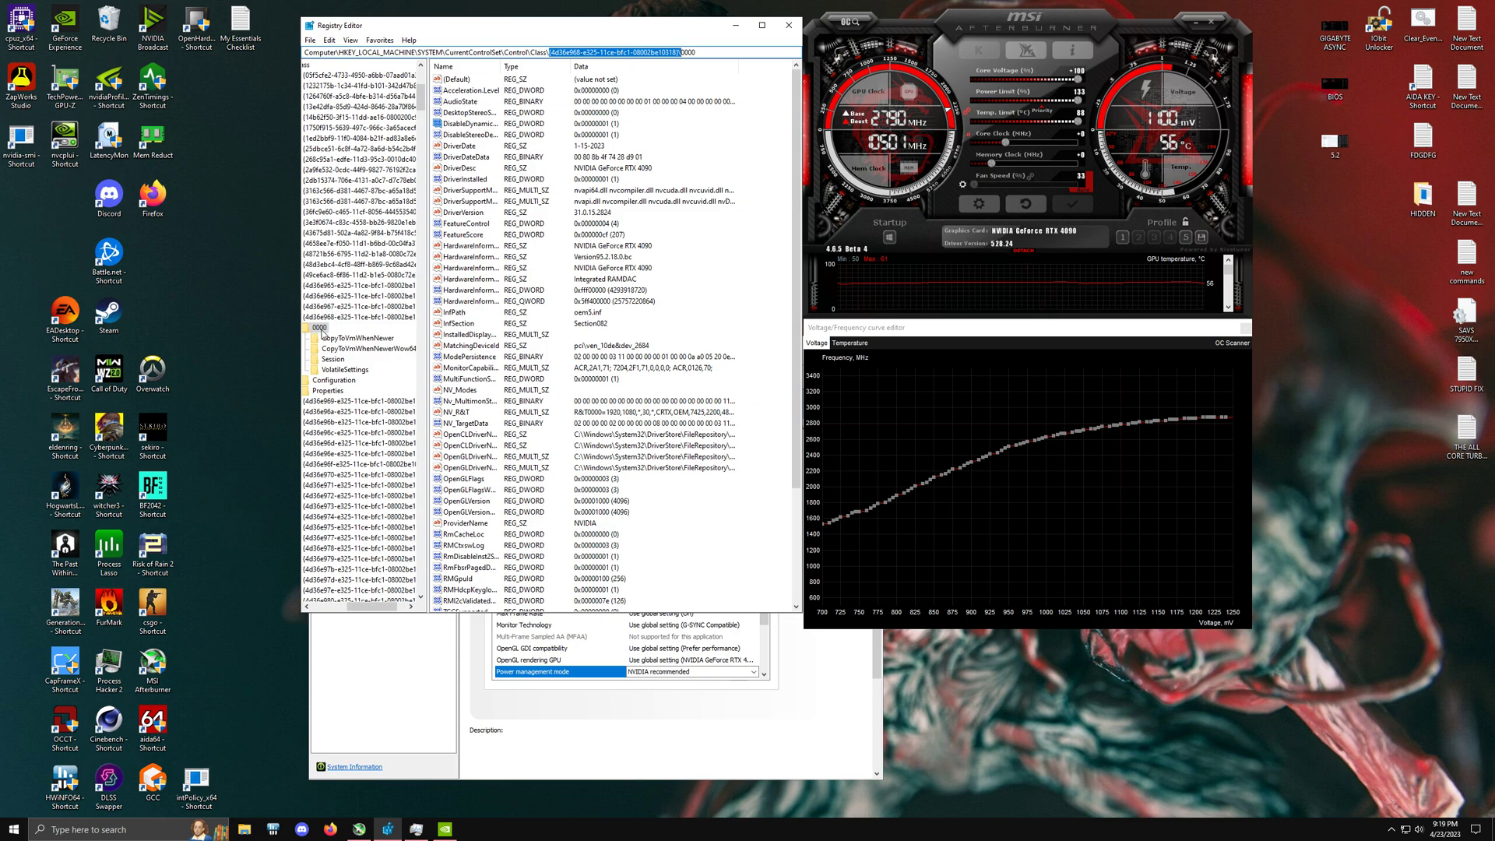
click(702, 53)
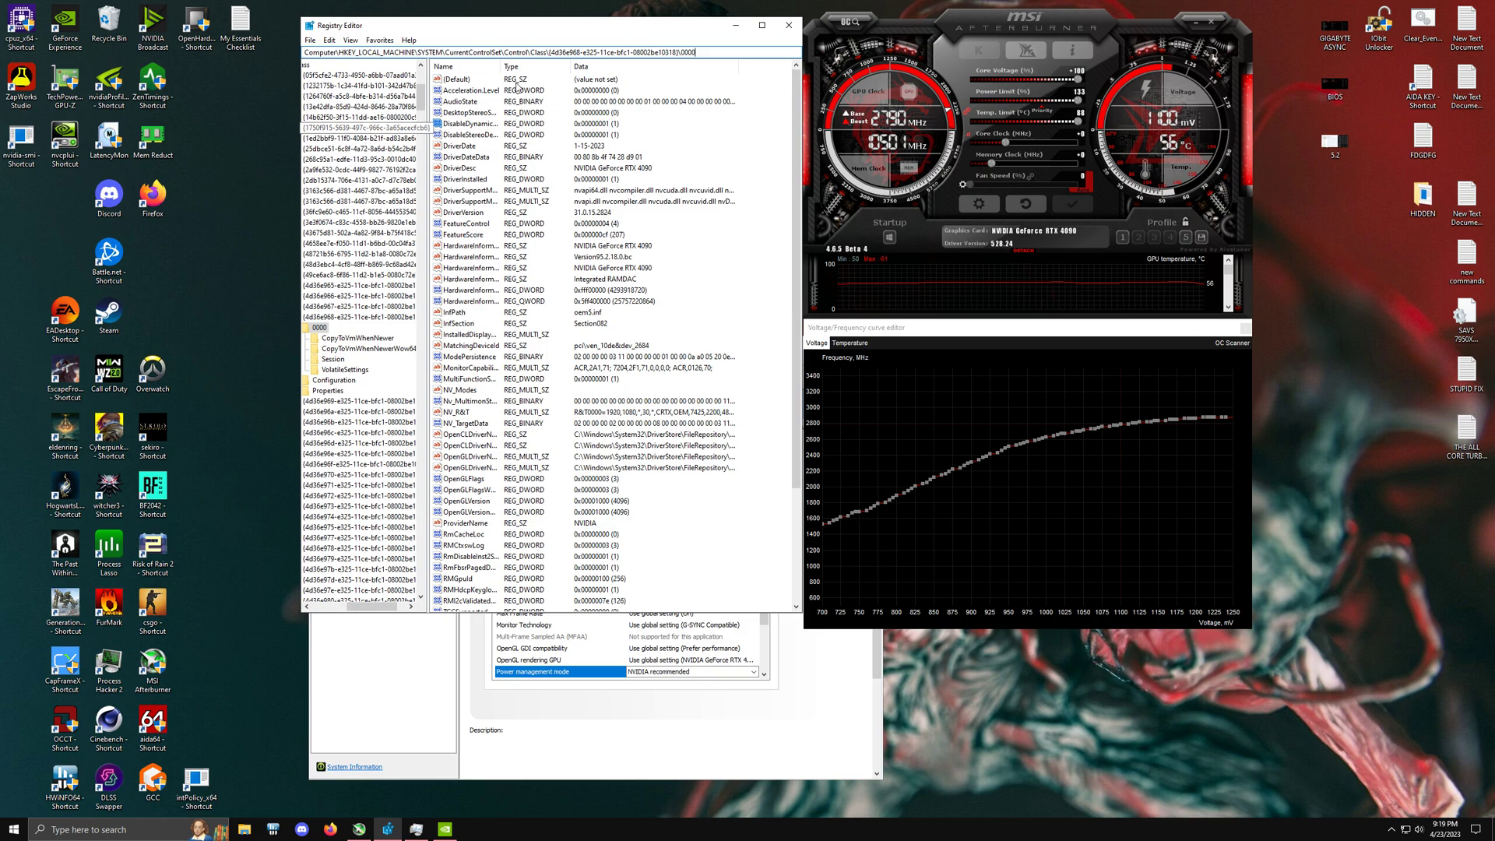
Step: Re-confirm the DisableDynamicPstate value name unchanged via Rename
click(463, 125)
right_click(462, 129)
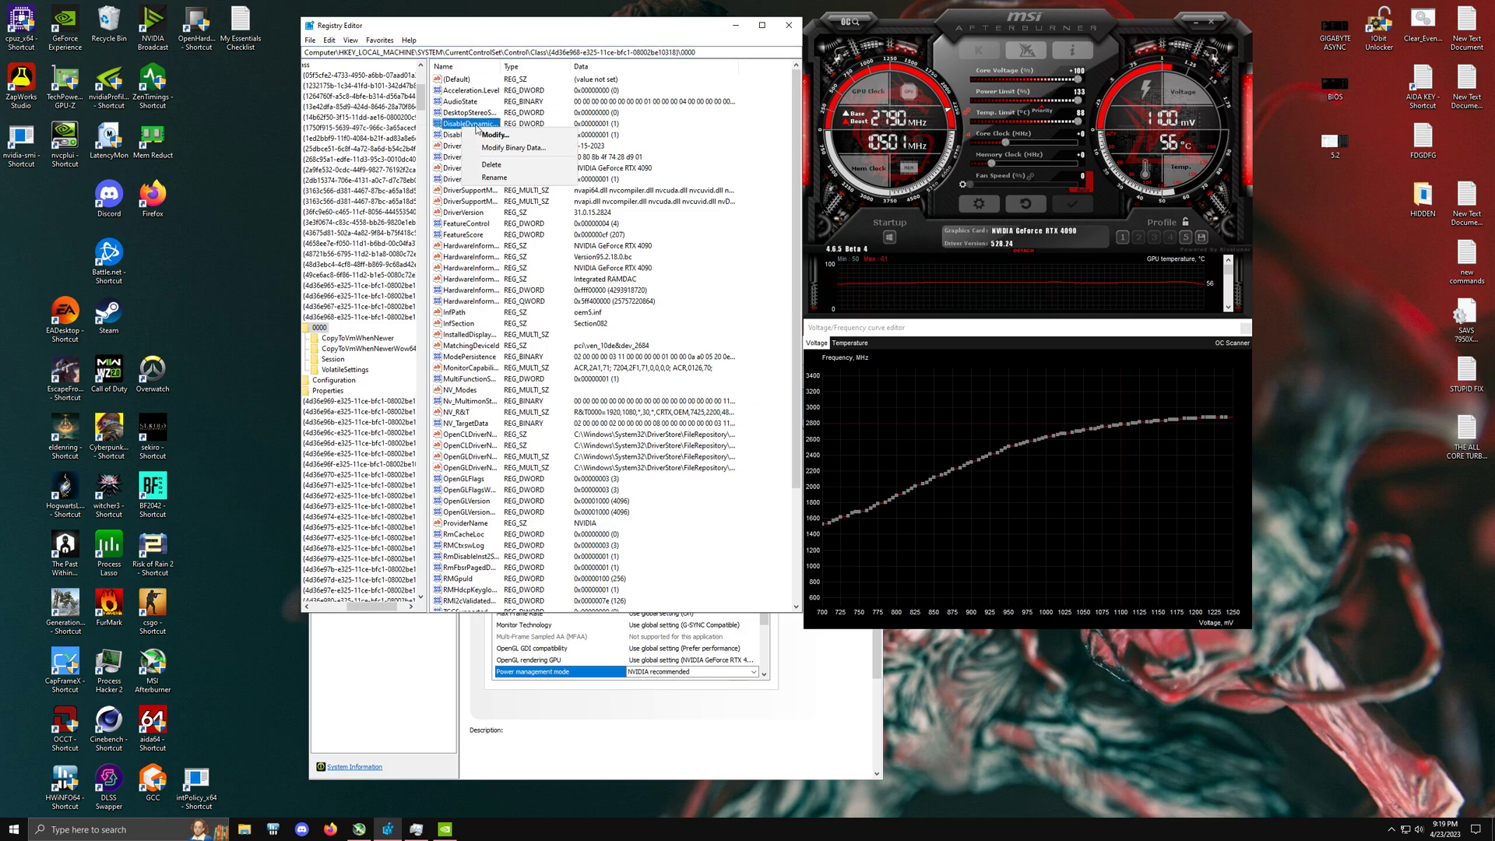
click(510, 178)
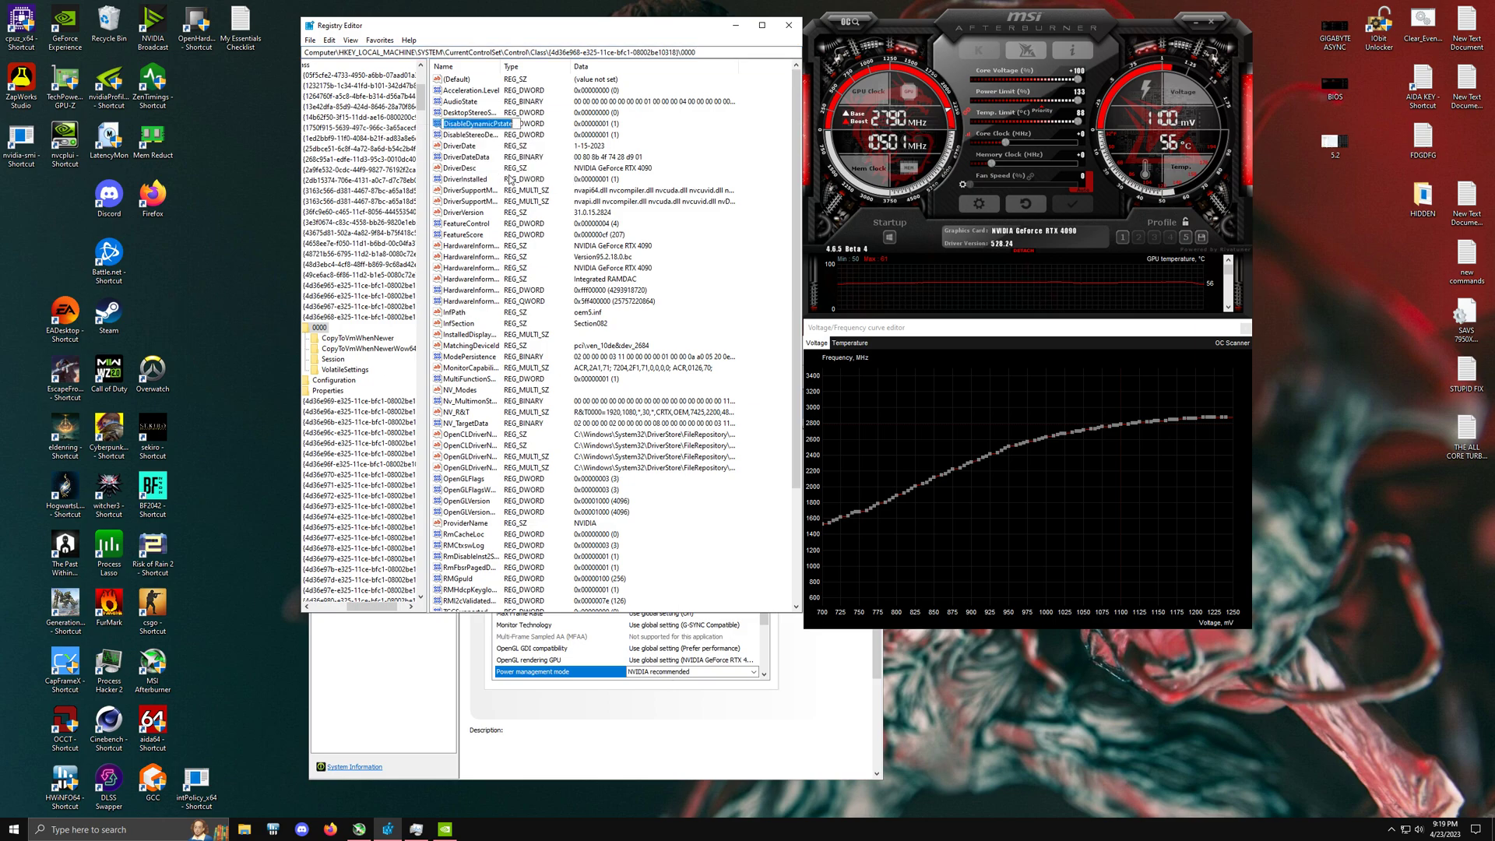
click(496, 127)
key(Return)
Step: Verify DisableDynamicPstate holds 1, then bring NVIDIA Control Panel forward
right_click(456, 124)
click(468, 131)
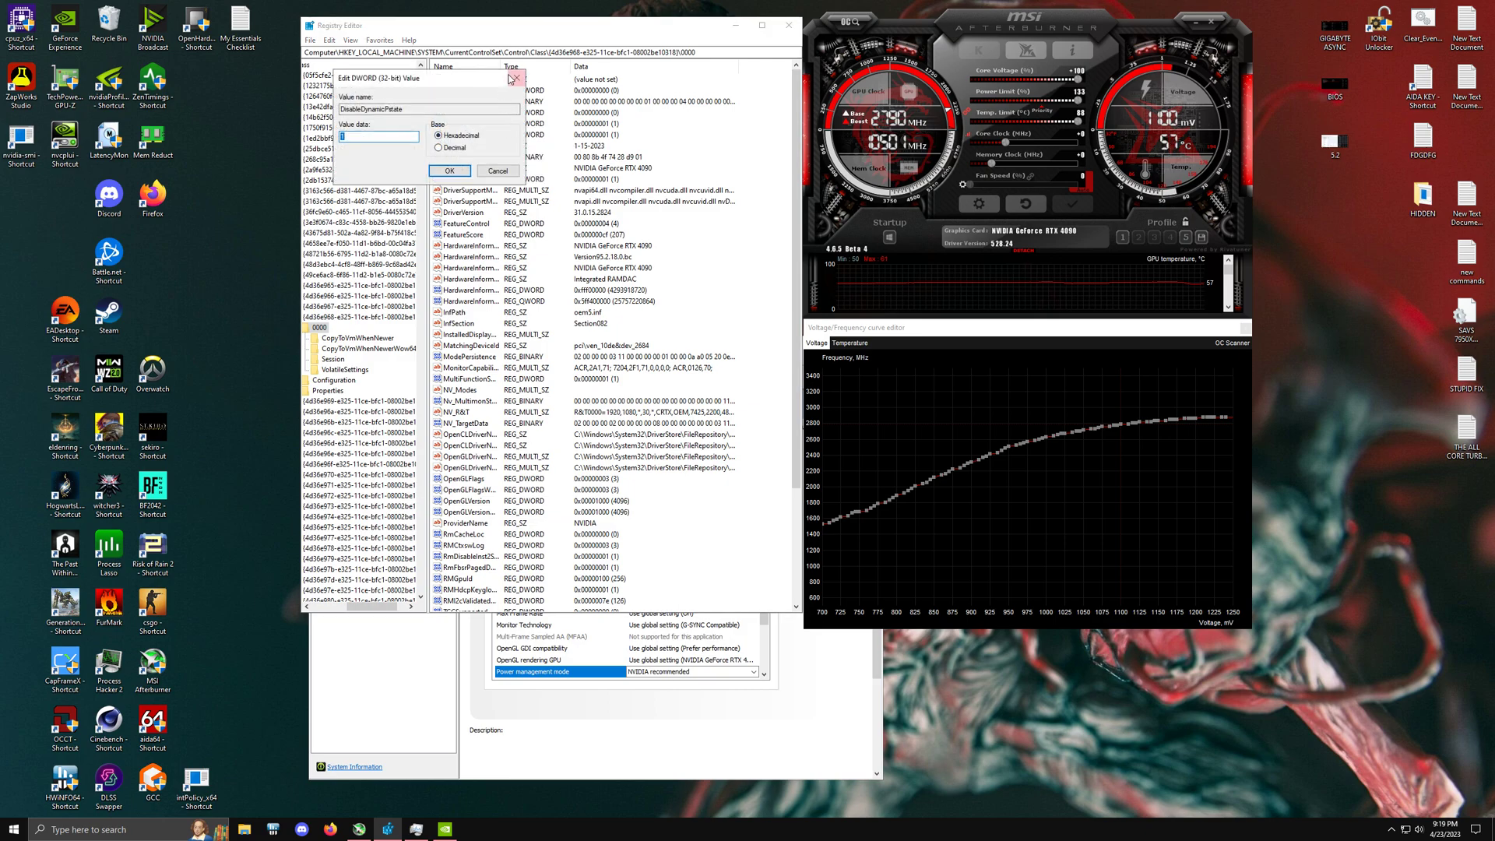
key(Return)
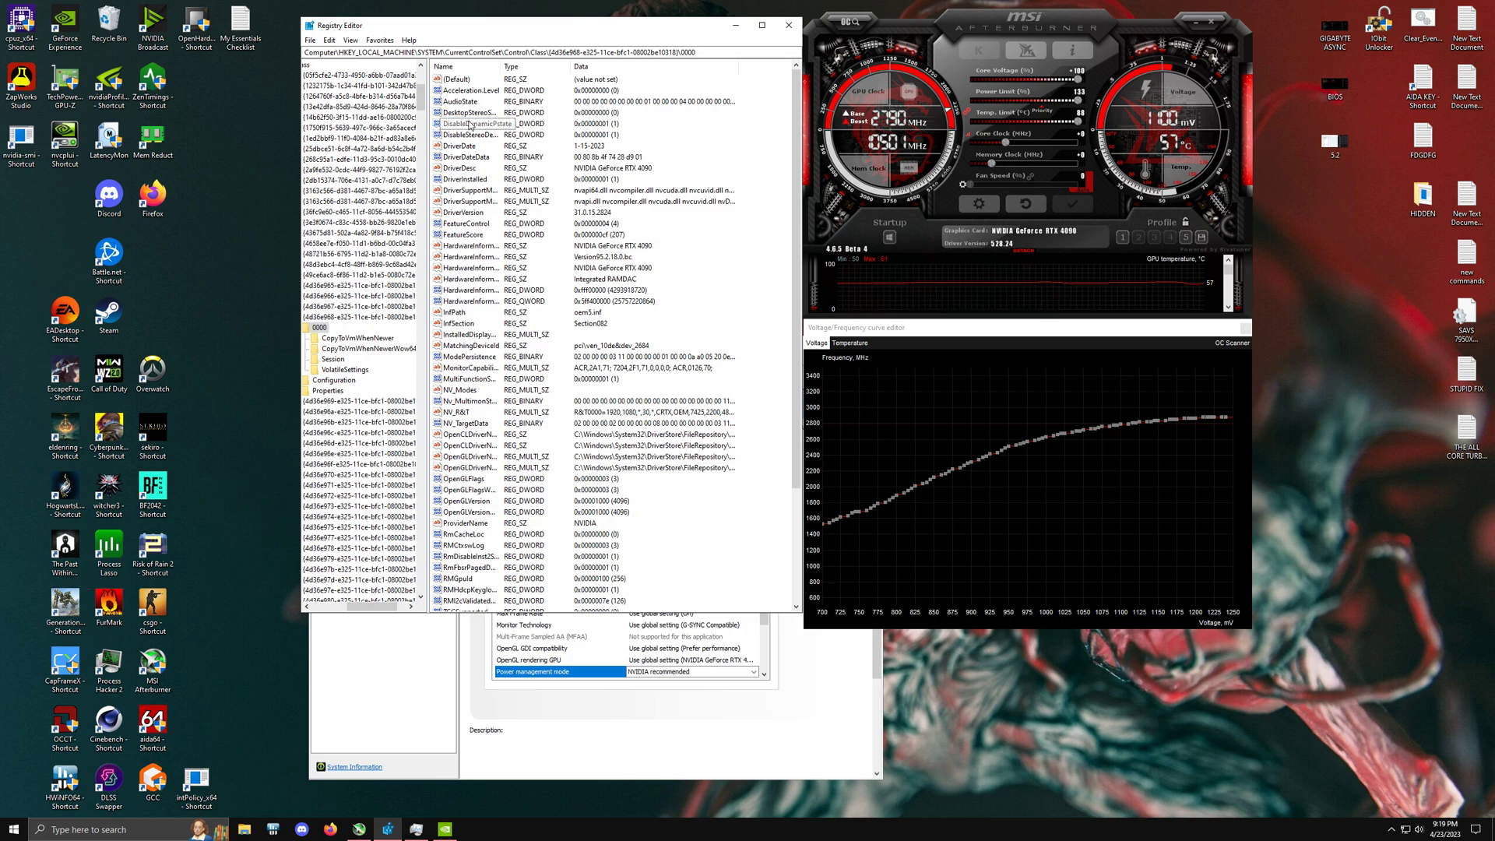
click(970, 32)
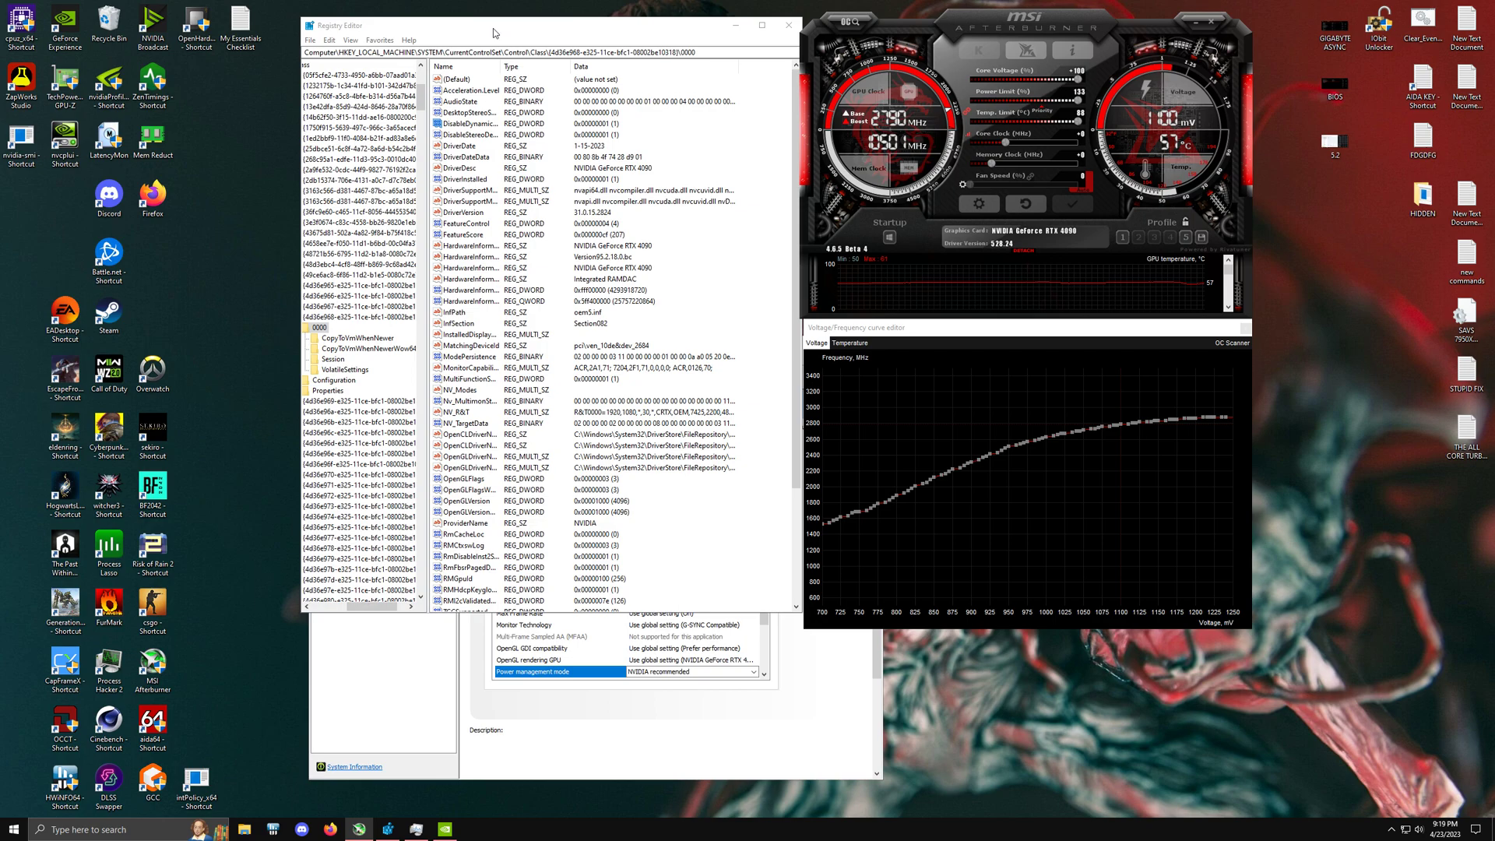
click(369, 712)
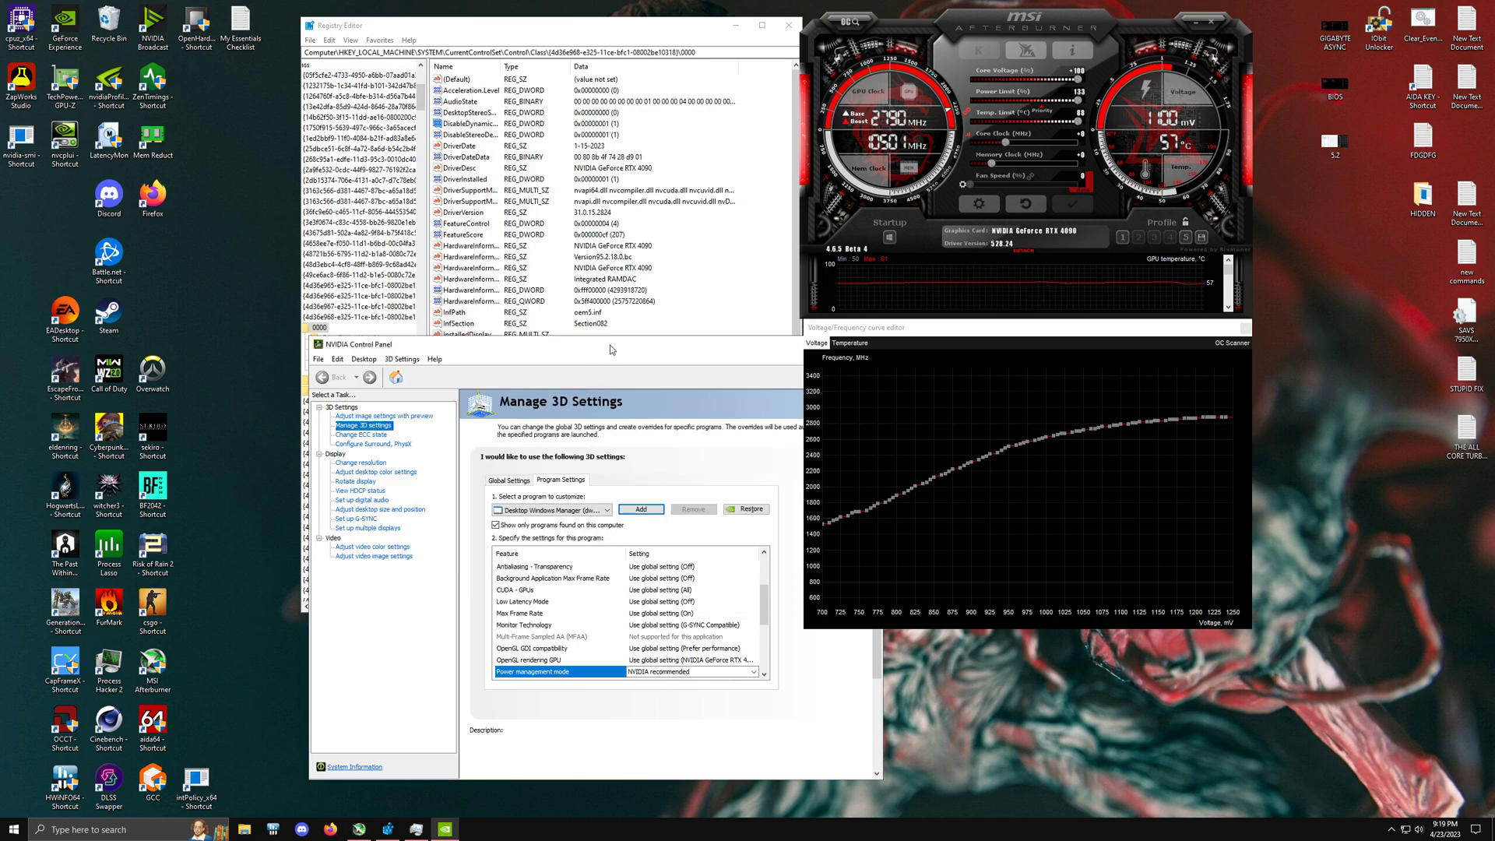
Step: Shift NVIDIA Control Panel slightly left and bring Task Manager's CPU performance page to the front
drag(611, 350, 603, 351)
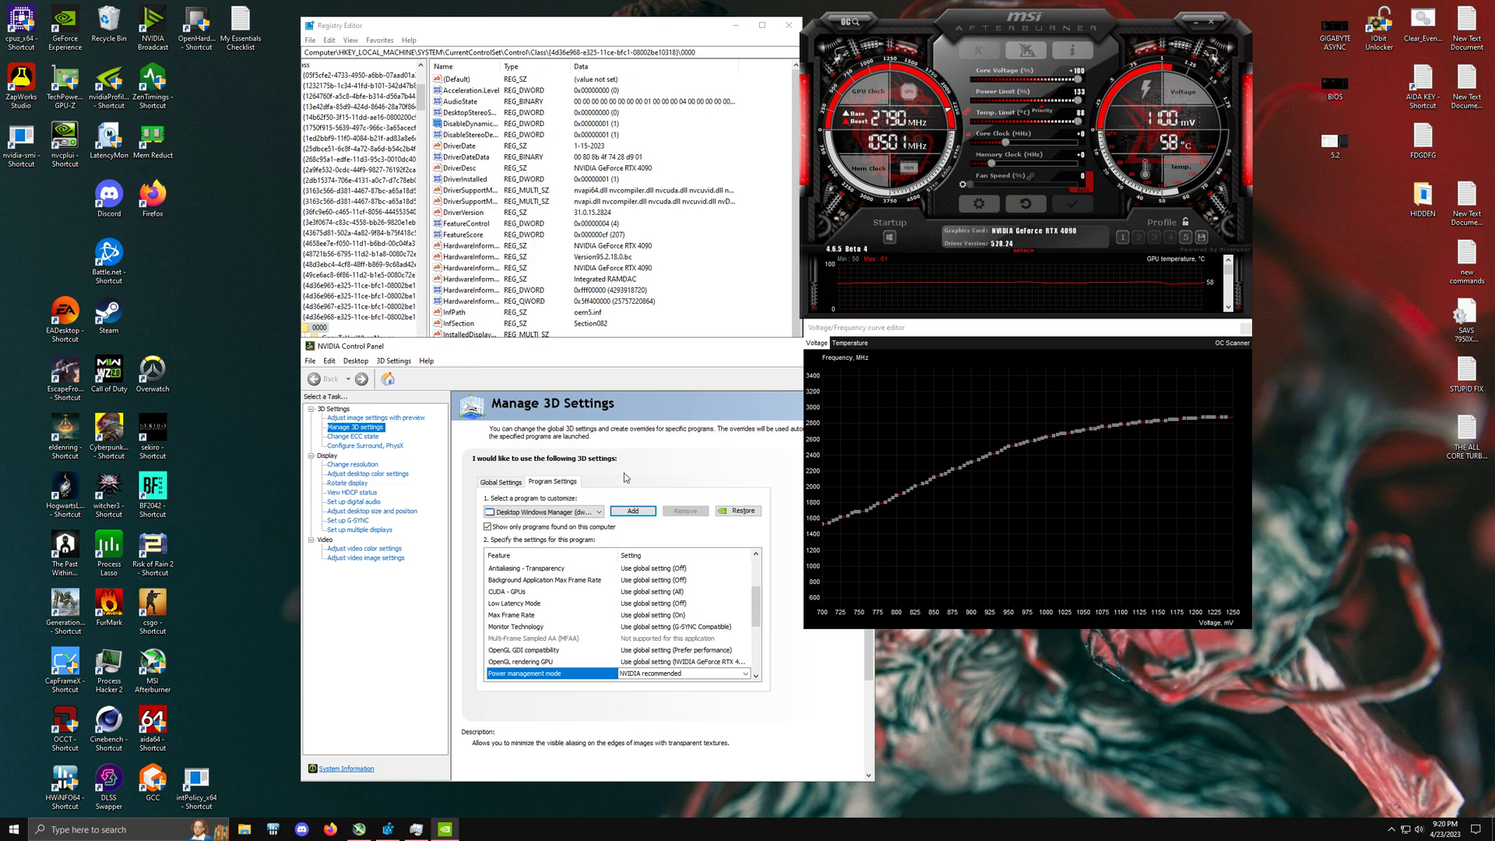
click(416, 829)
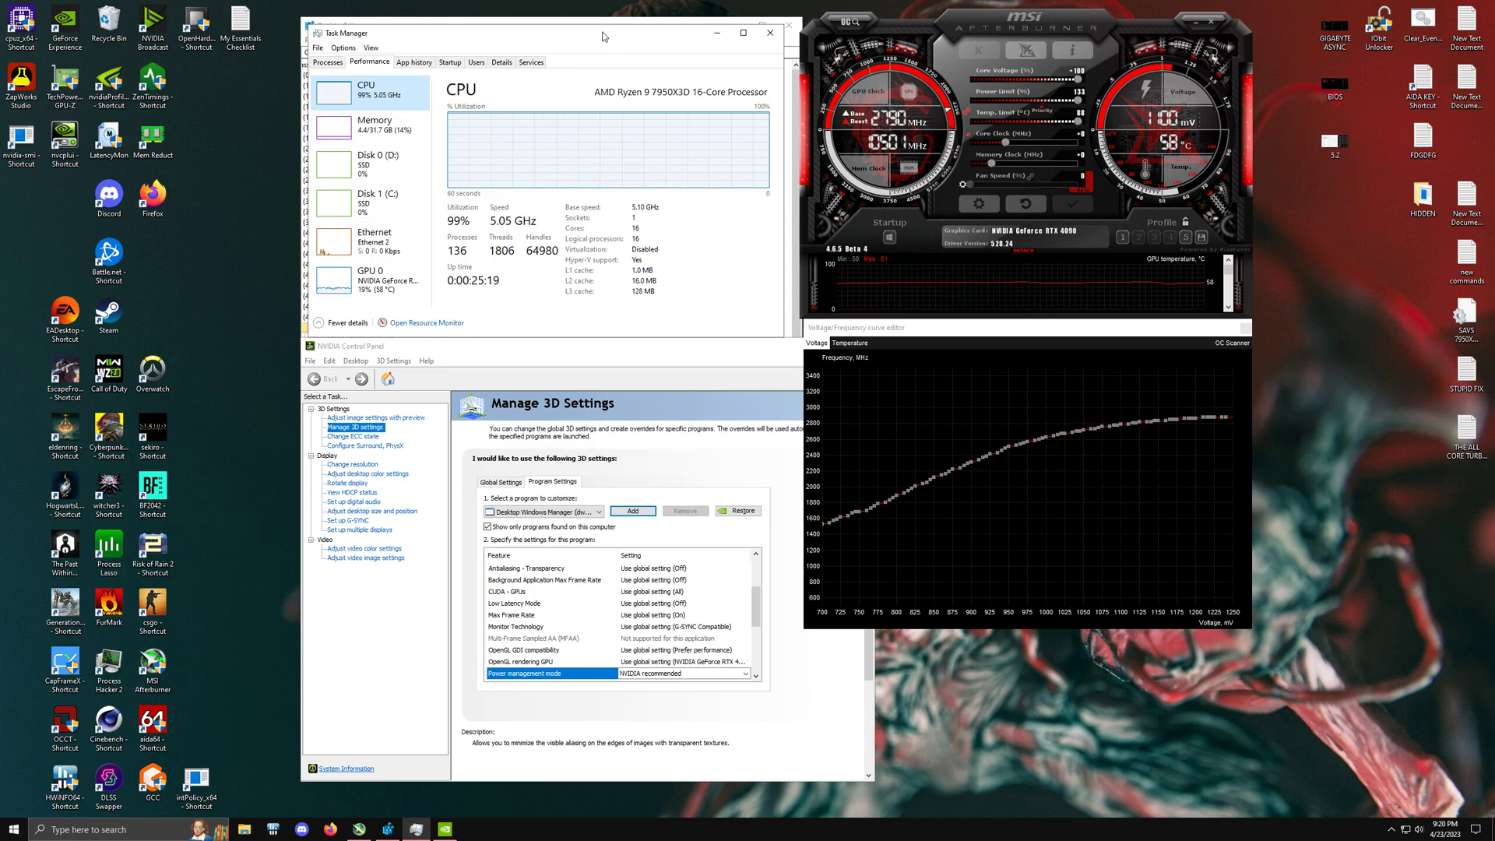
drag(601, 36, 594, 29)
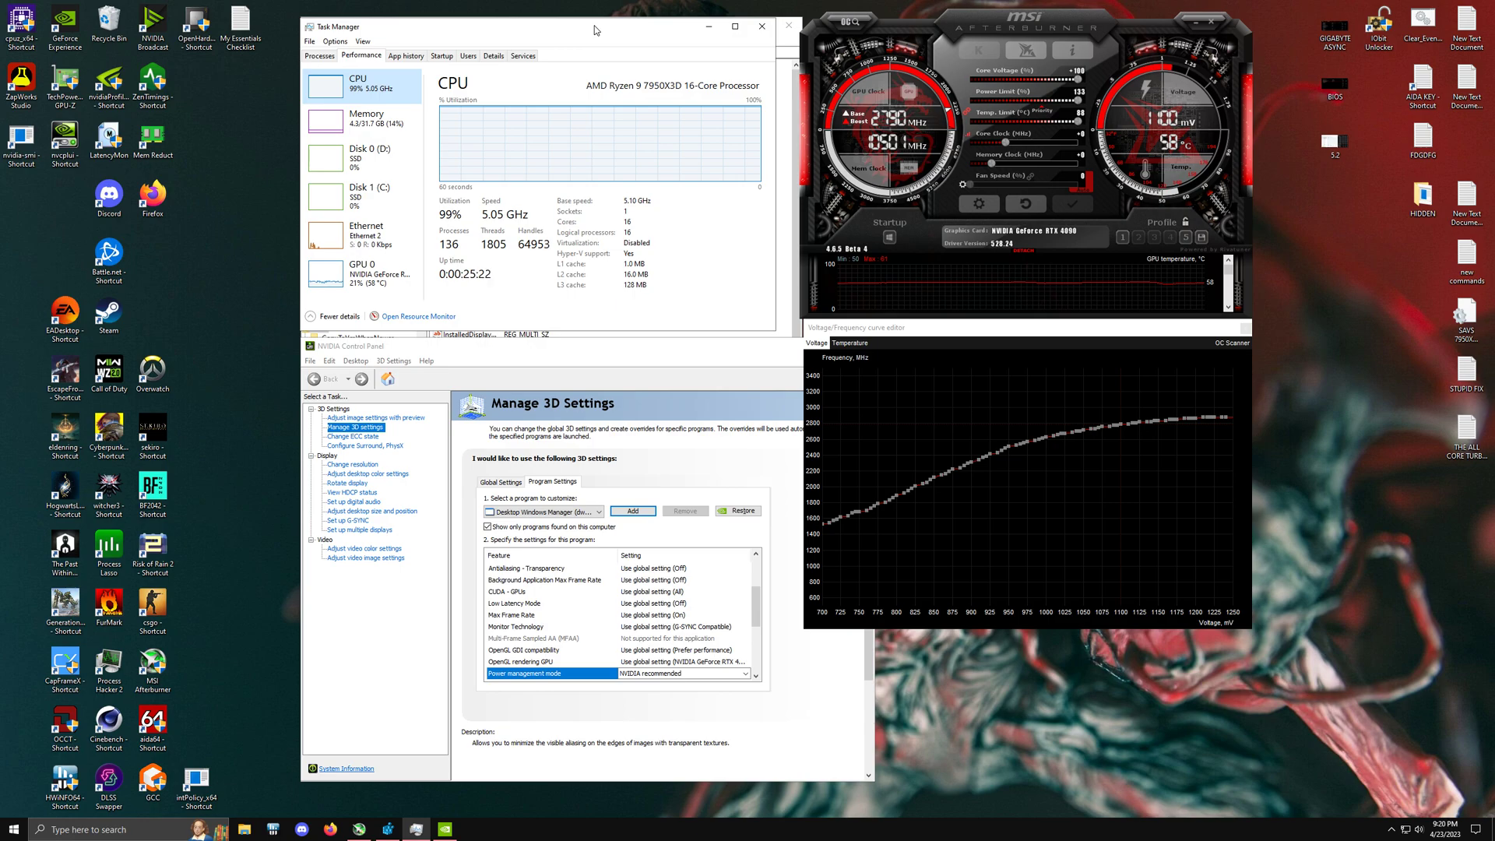
click(671, 356)
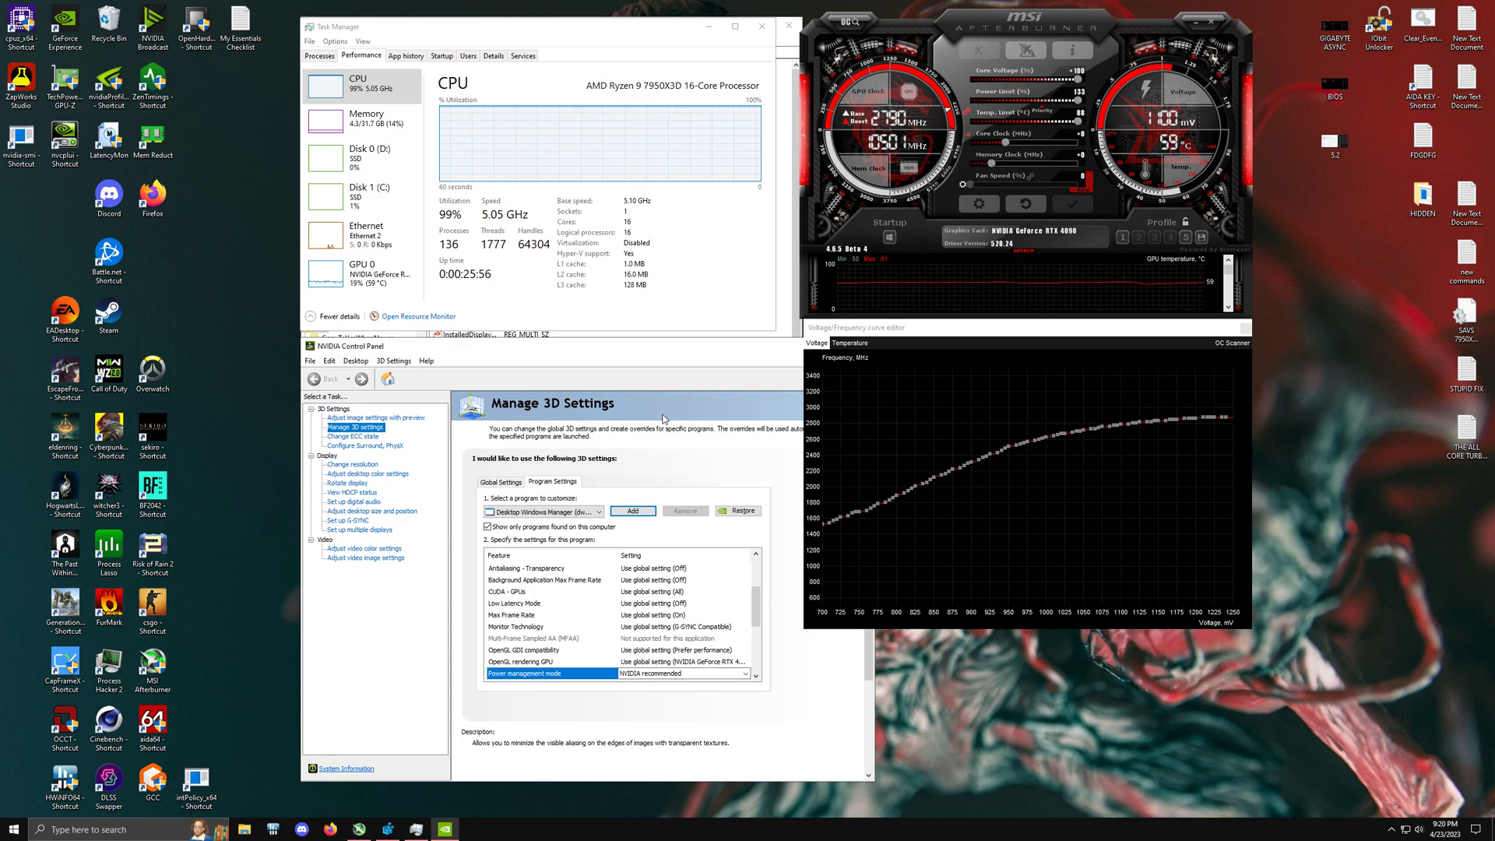
click(707, 256)
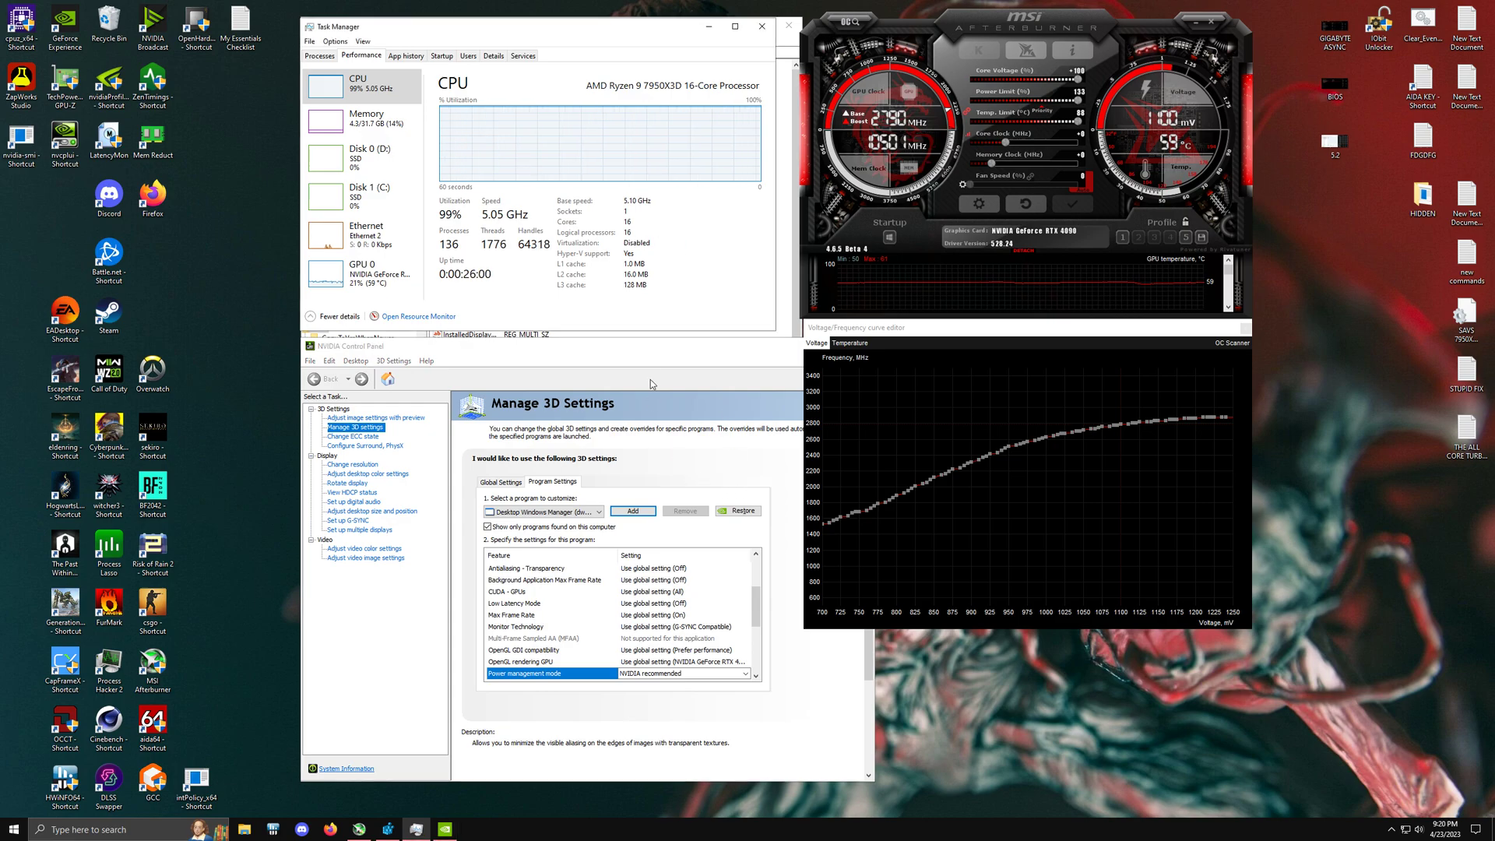